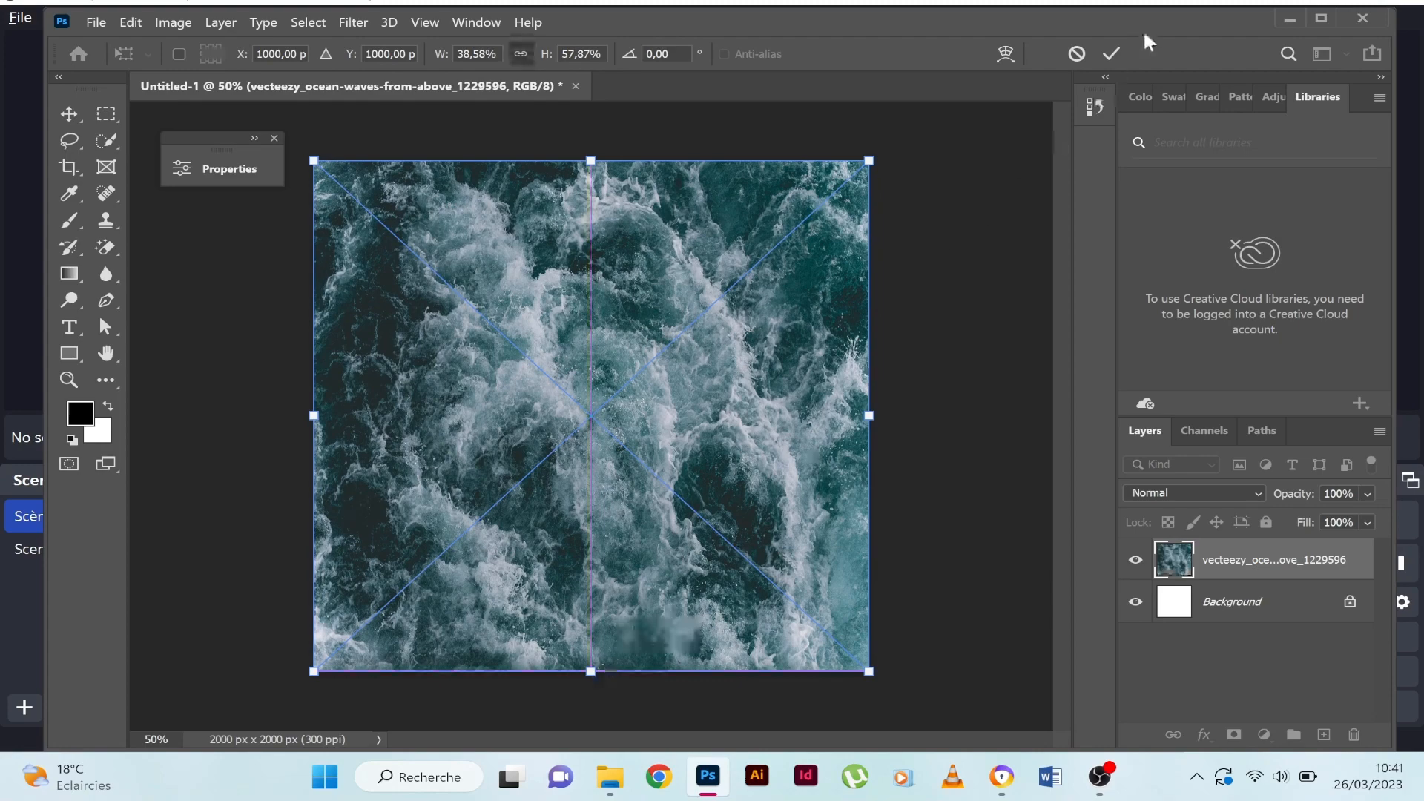
- Commit the placed ocean waves image, then place the IMG-4159 dog photo as an embedded layer above it
left_click(1110, 53)
left_click(108, 22)
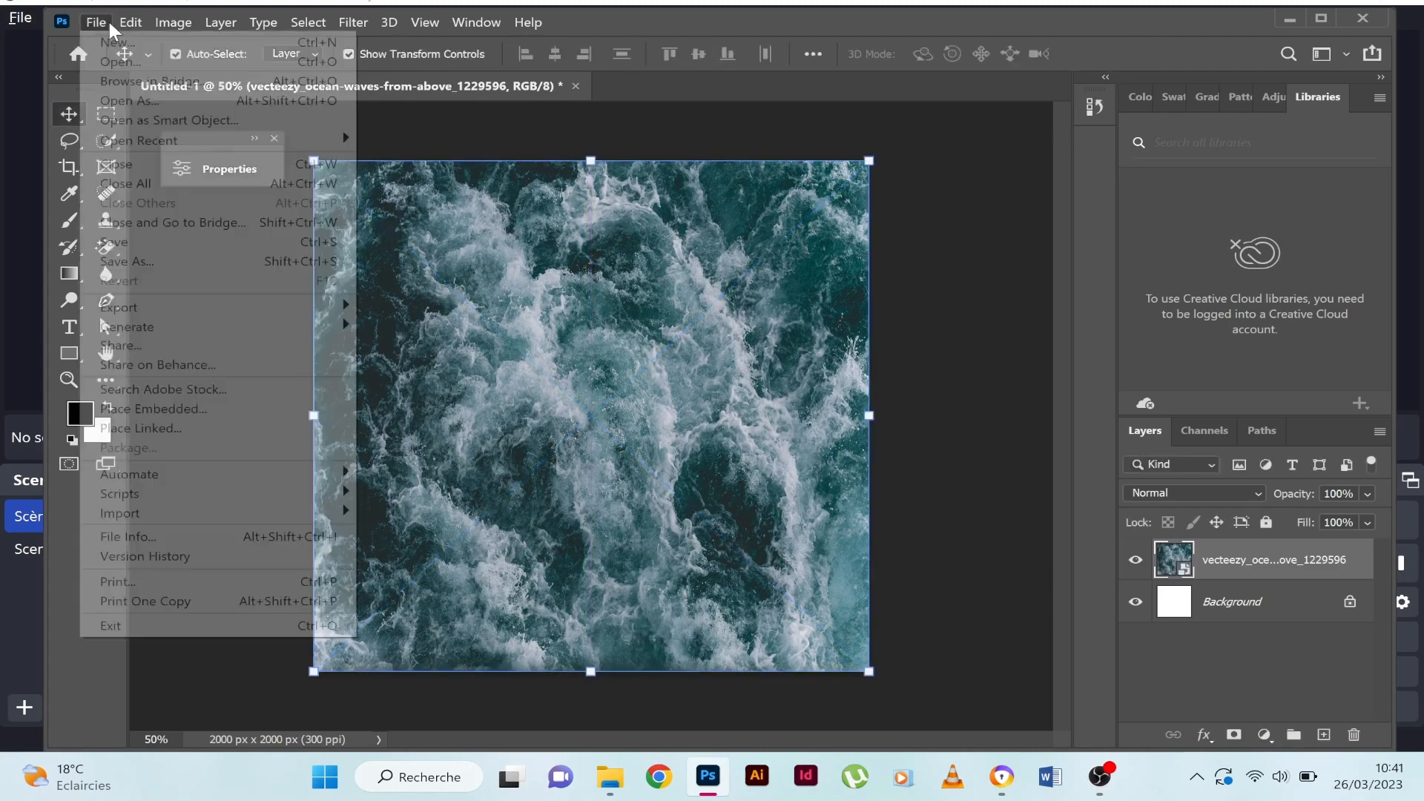
left_click(197, 409)
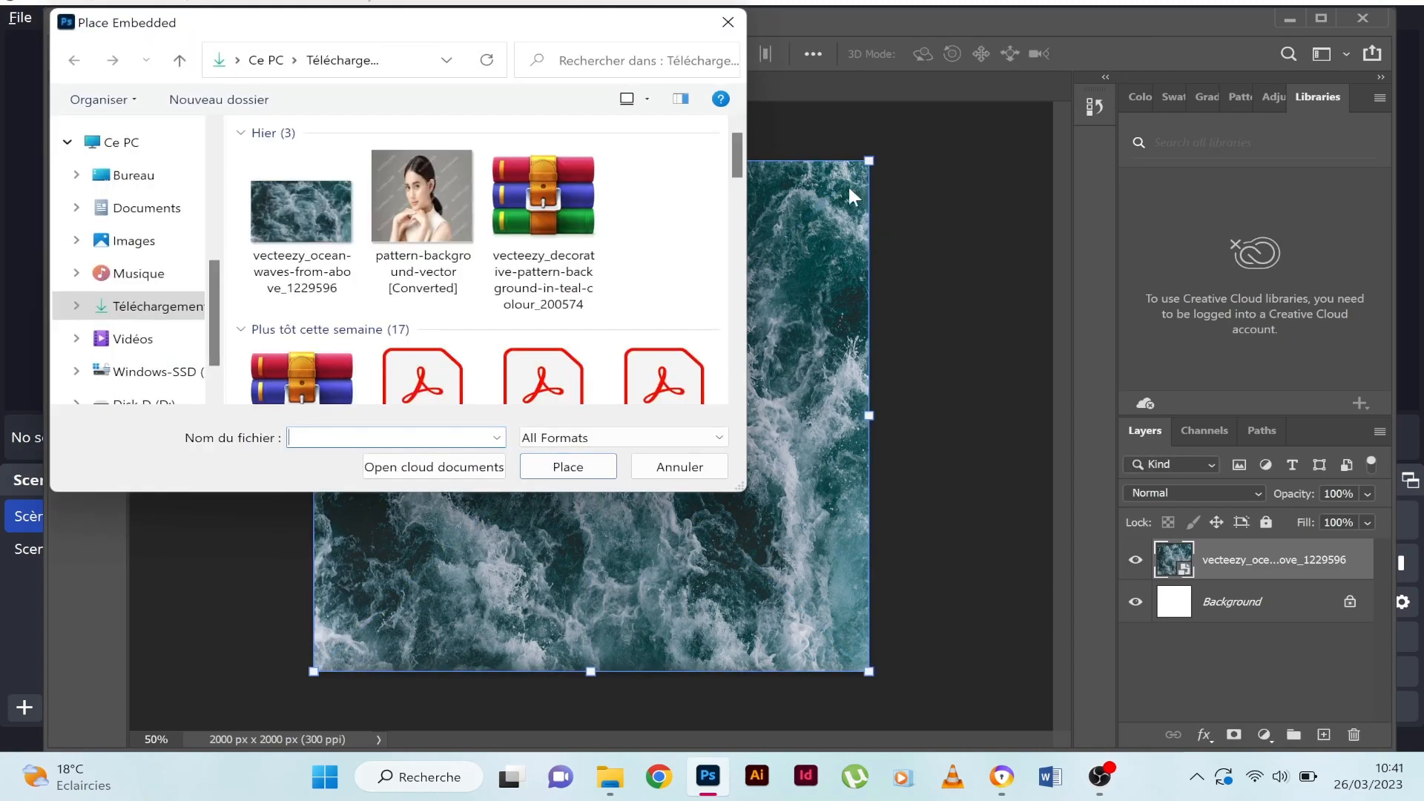
scroll(723, 254, "down", 10)
scroll(714, 284, "down", 12)
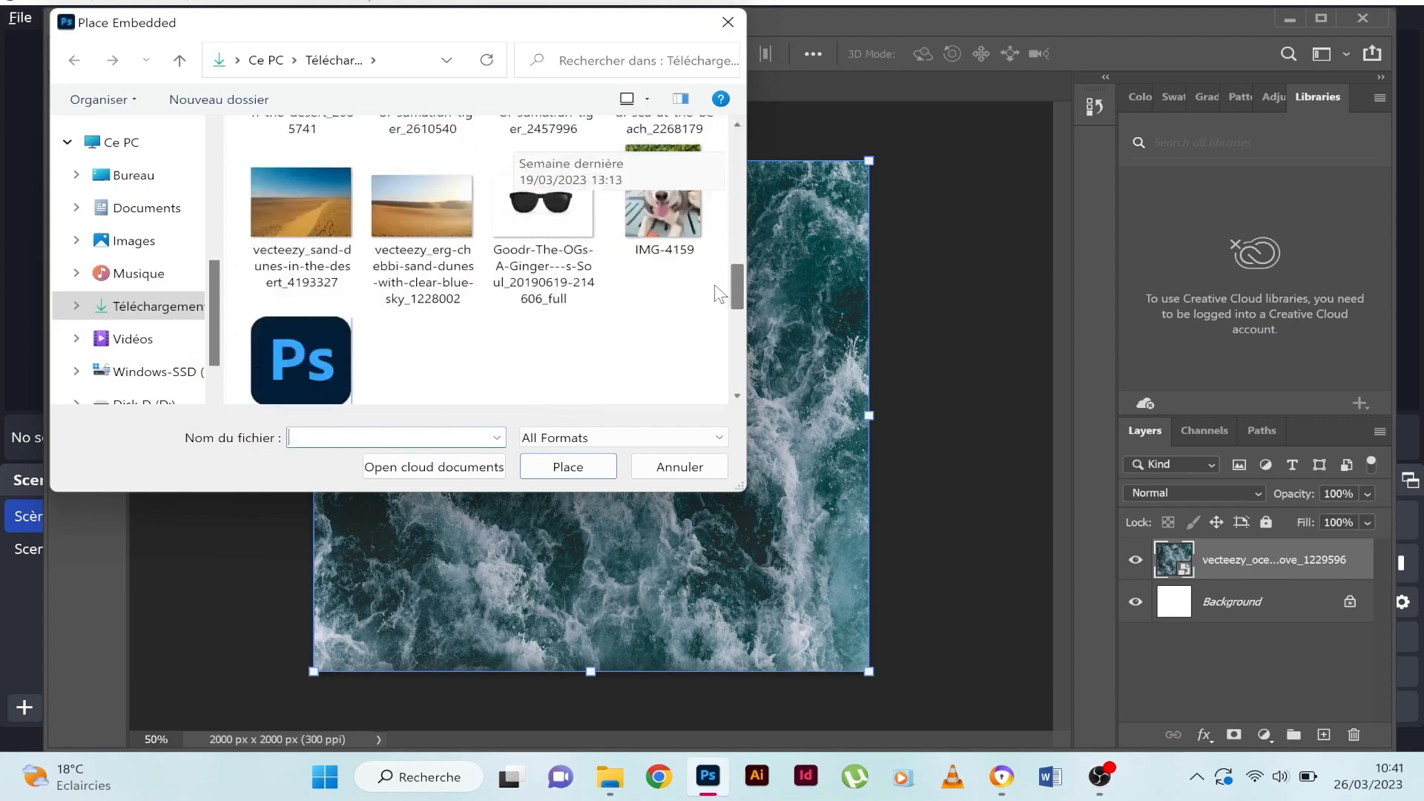
scroll(708, 297, "up", 6)
scroll(707, 297, "up", 5)
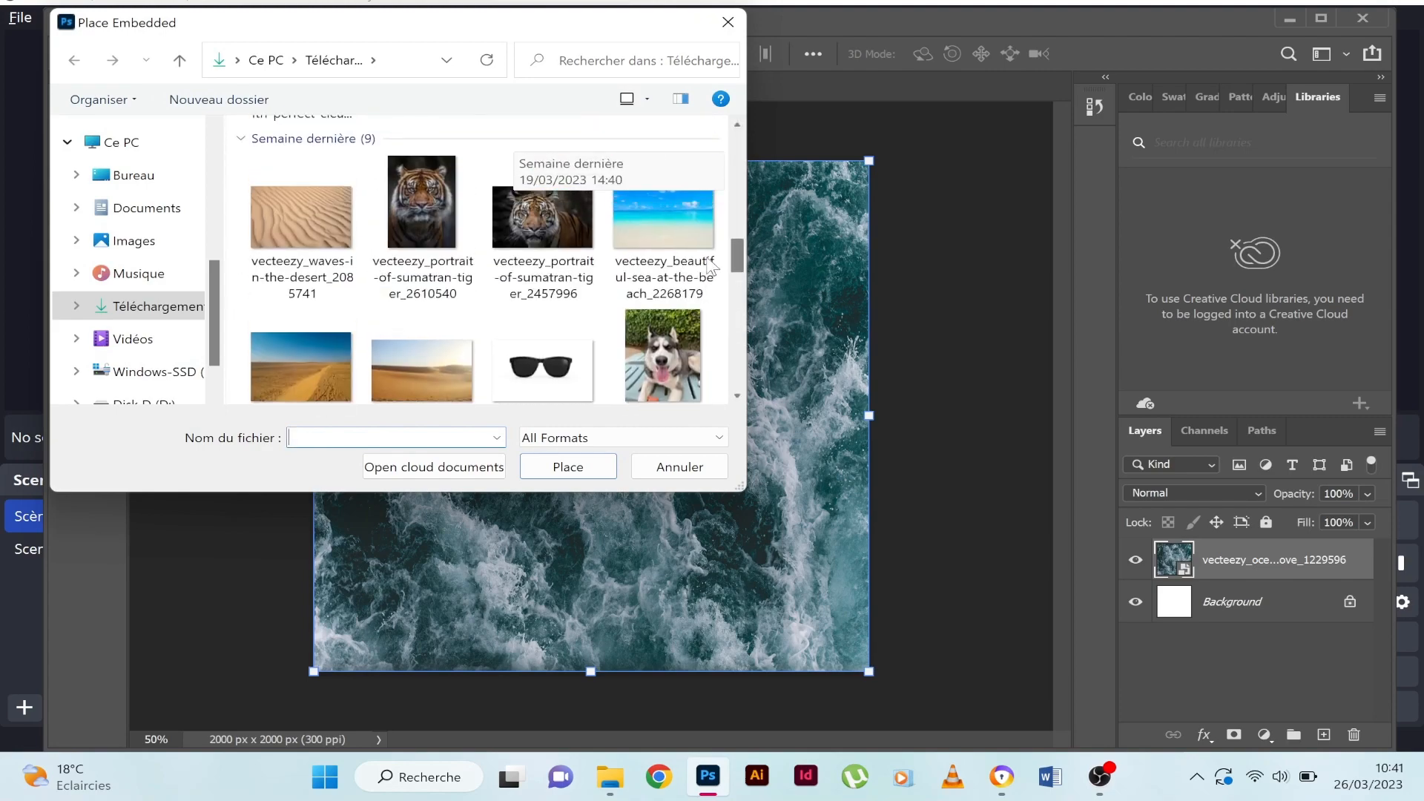
double_click(666, 342)
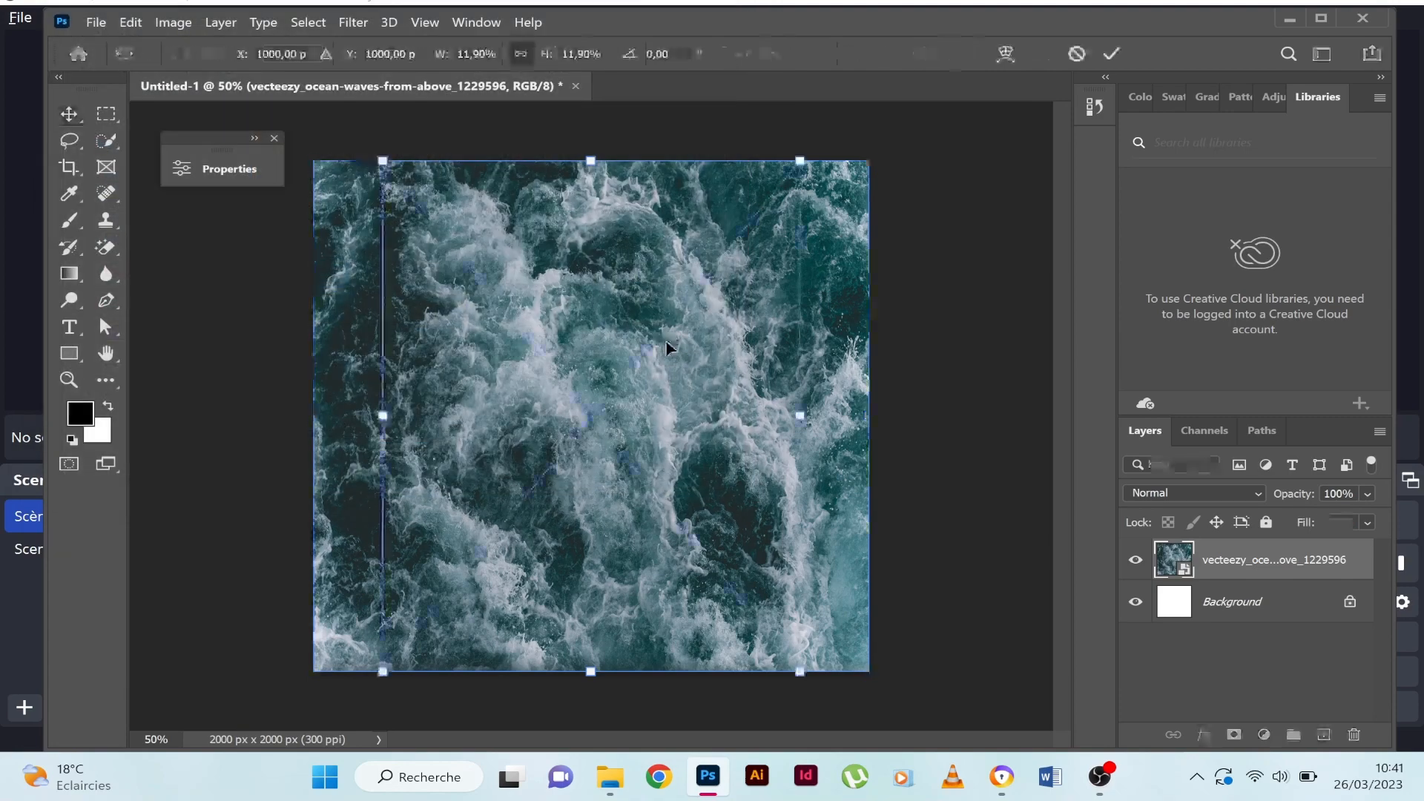
left_click(1110, 52)
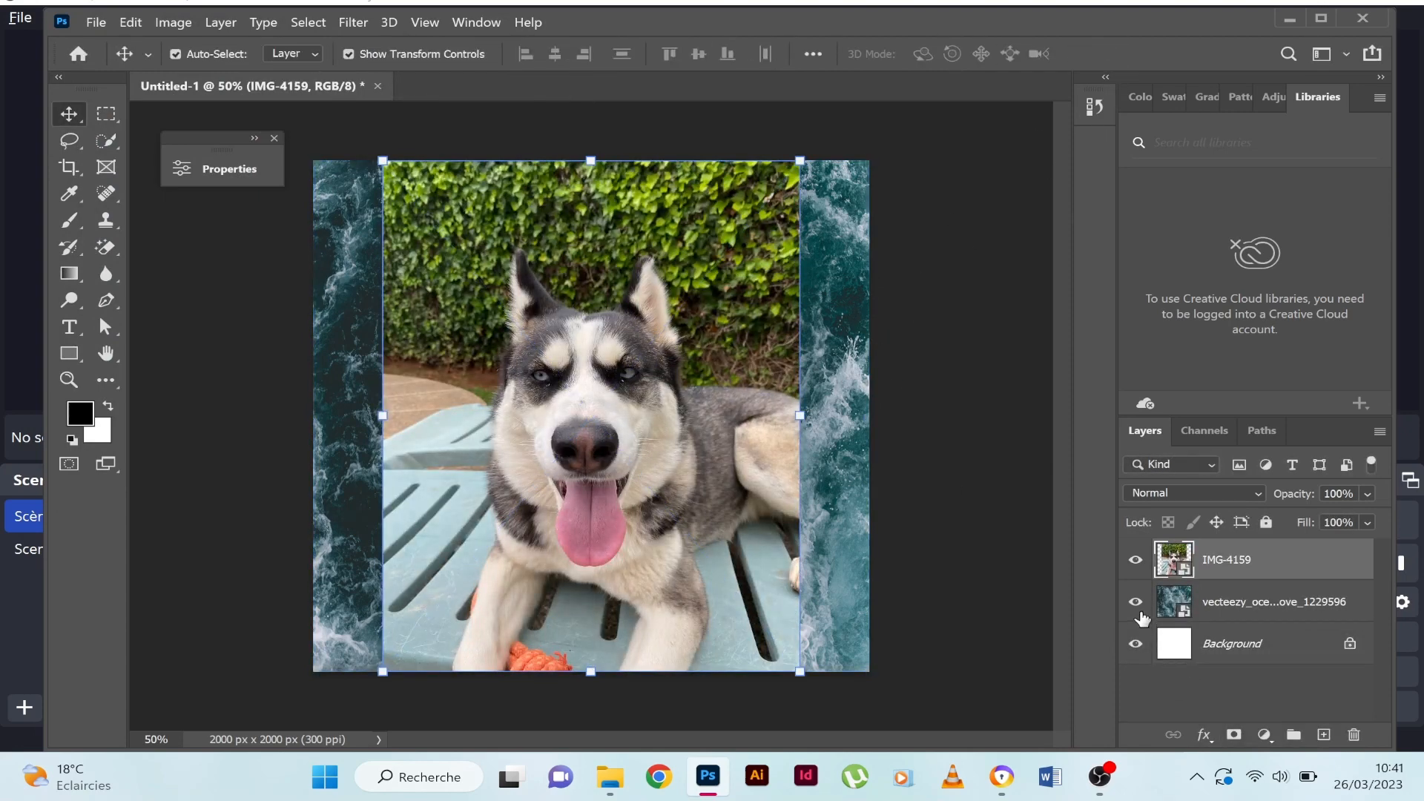
- Hide the ocean waves layer and add a layer mask to the IMG-4159 dog layer
left_click(1135, 602)
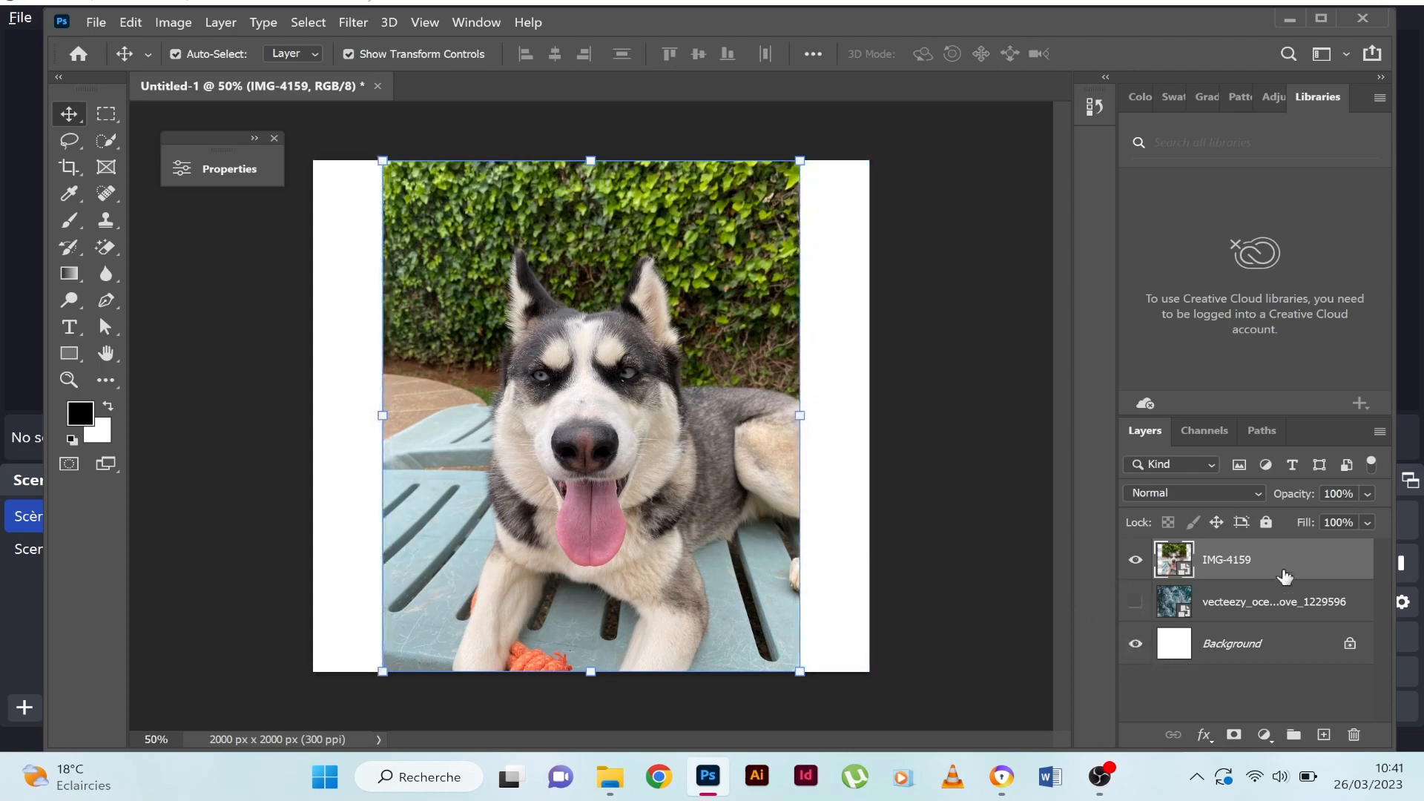
left_click(1234, 735)
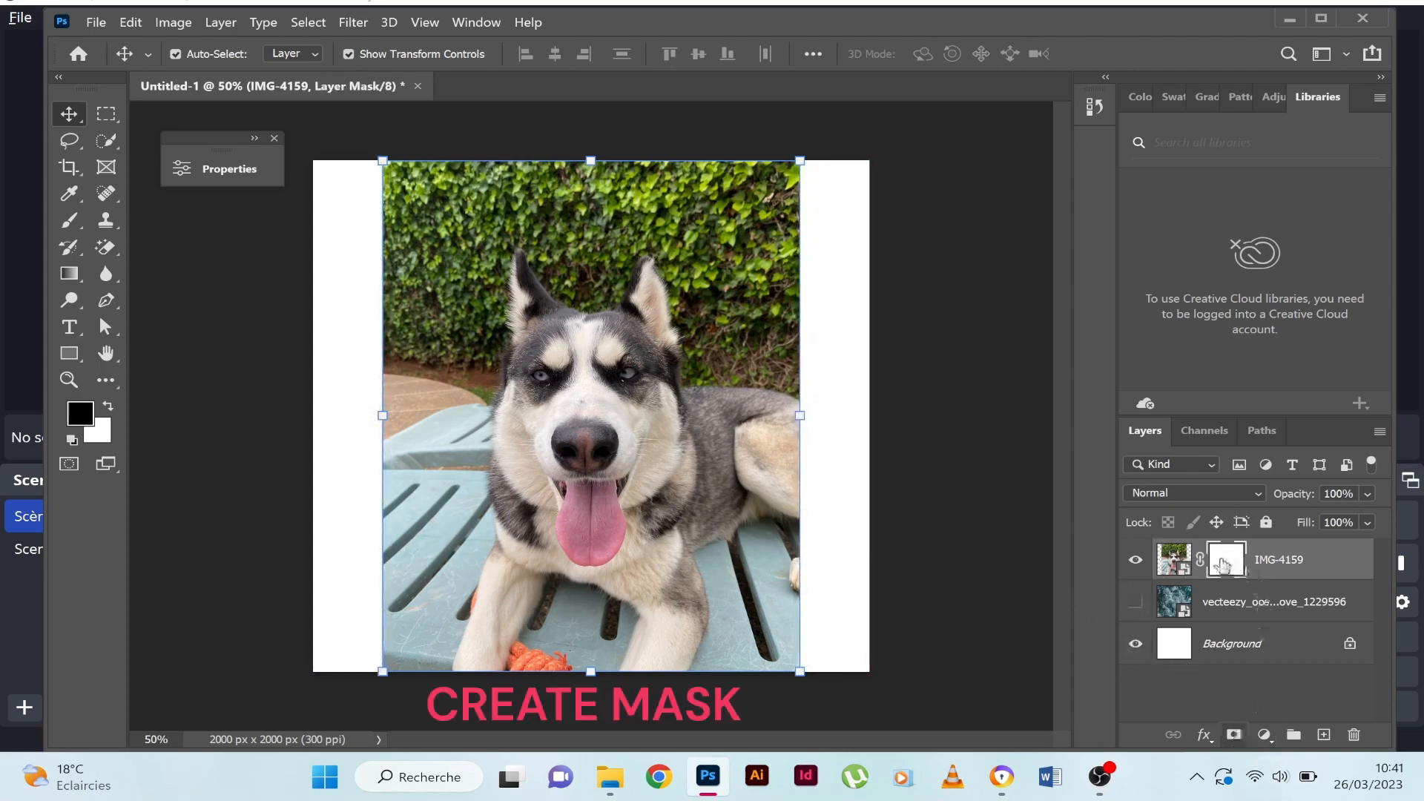
- Paint black on the mask around the outline of the dog's head and tongue, using a soft 89 px brush at 0% hardness
left_click(77, 221)
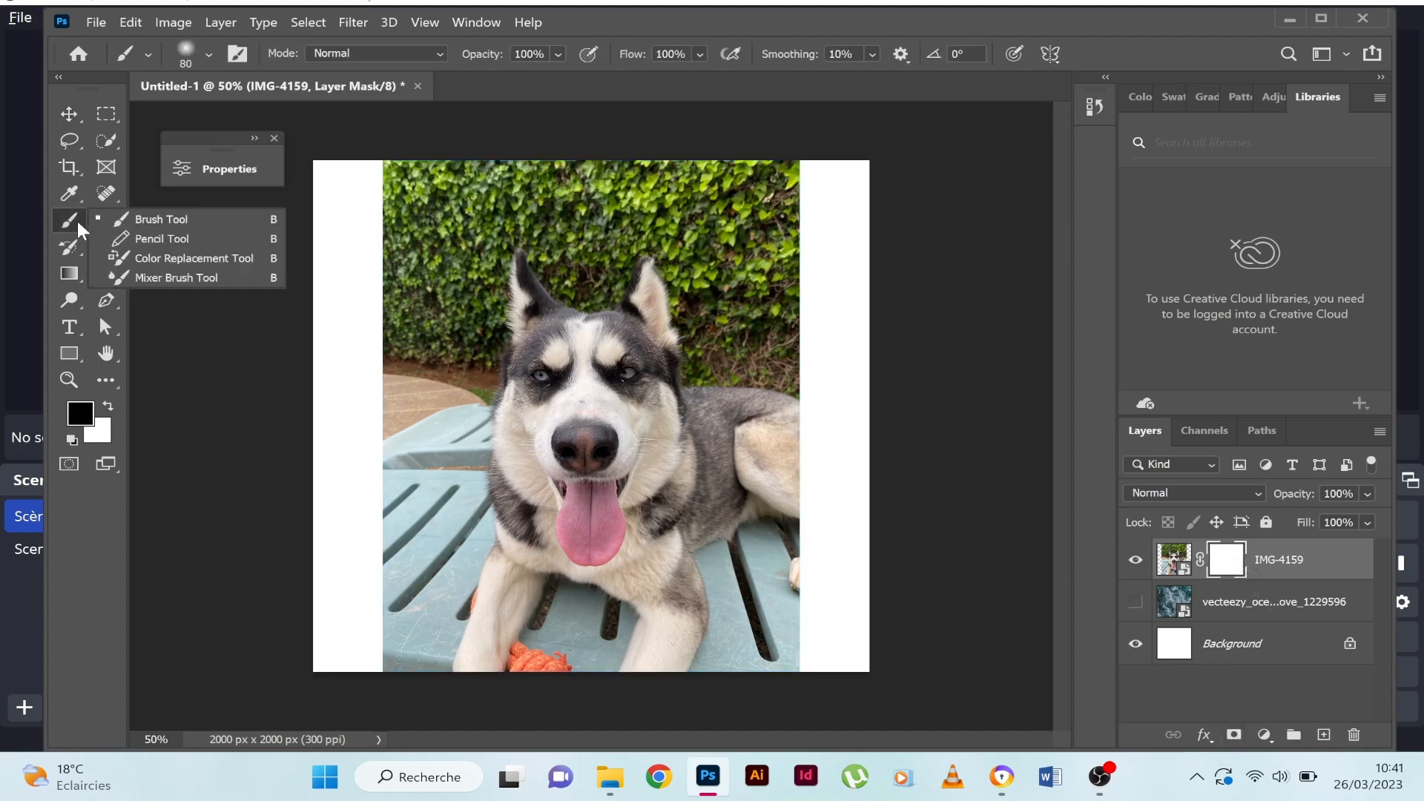
left_click(144, 219)
left_click(210, 53)
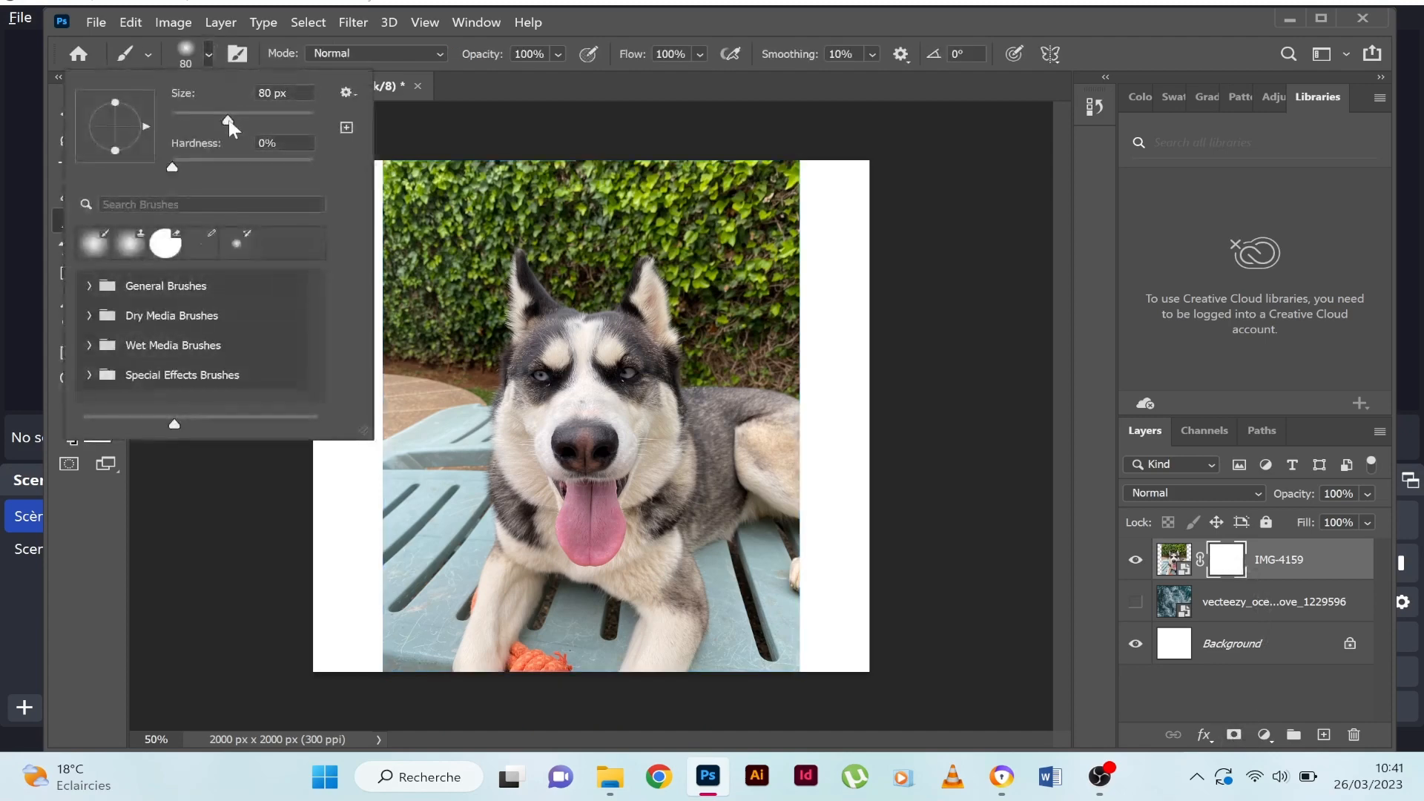
left_click_drag(225, 122, 234, 121)
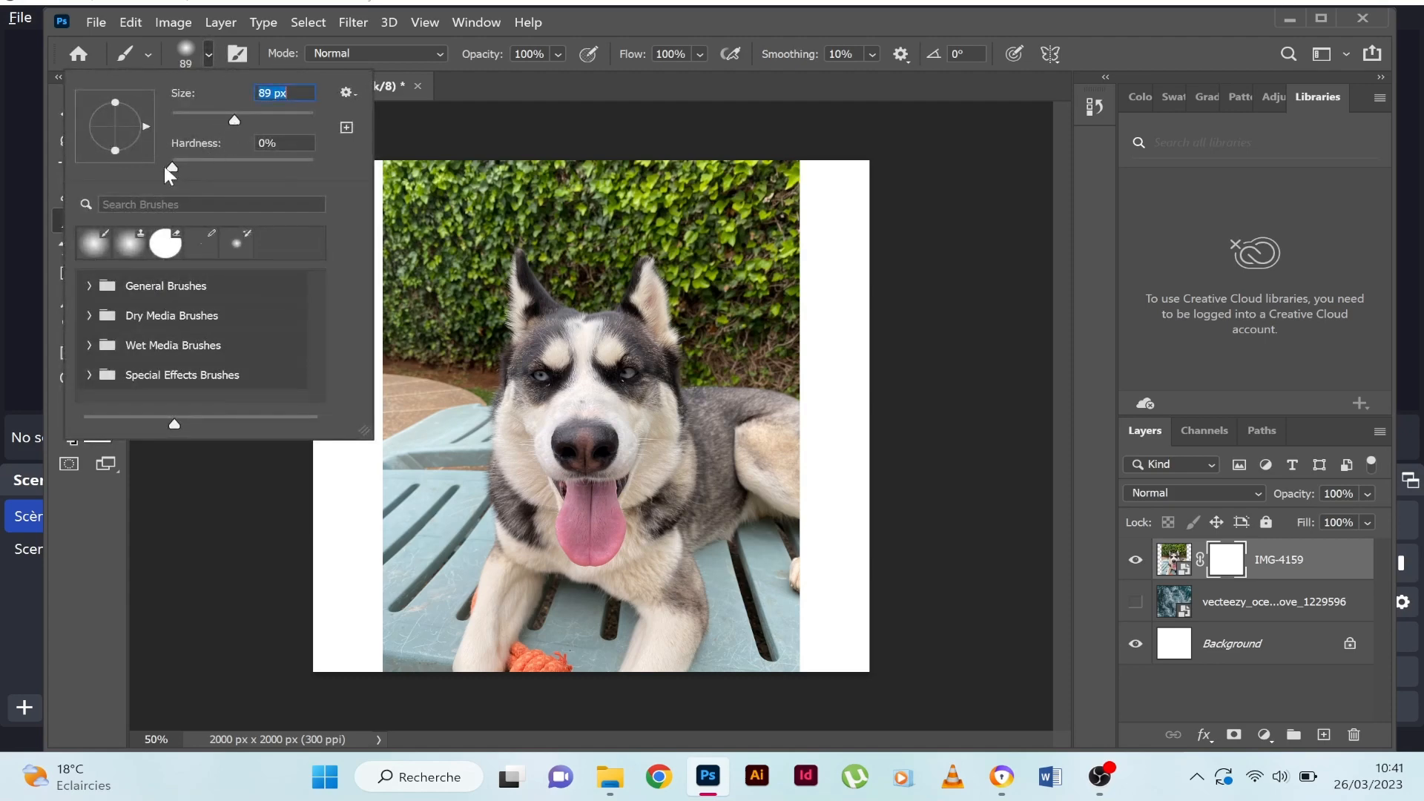
left_click(549, 220)
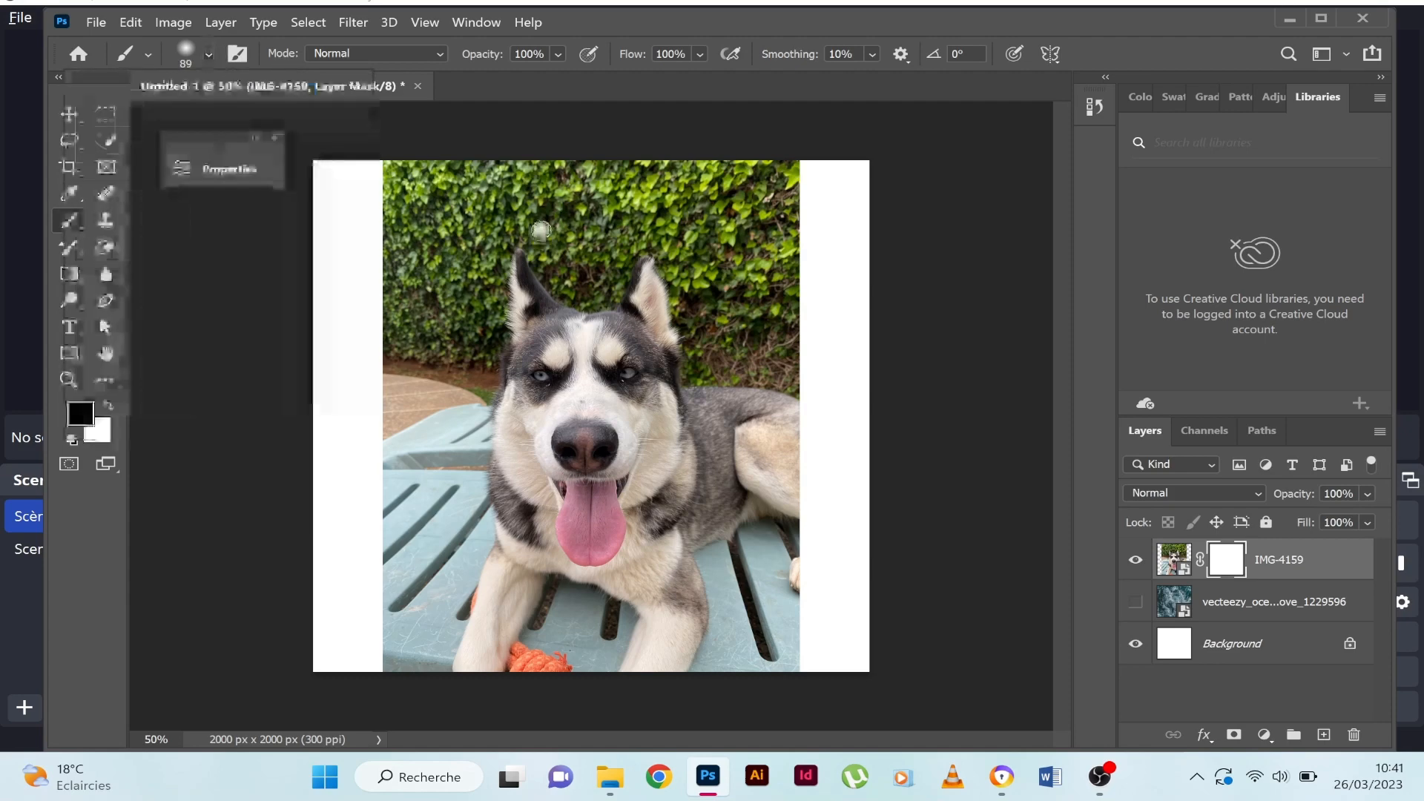
mouse_move(534, 230)
left_mouse_down()
mouse_move(588, 300)
mouse_move(617, 292)
mouse_move(659, 235)
mouse_move(577, 298)
mouse_move(505, 231)
mouse_move(501, 252)
left_mouse_up()
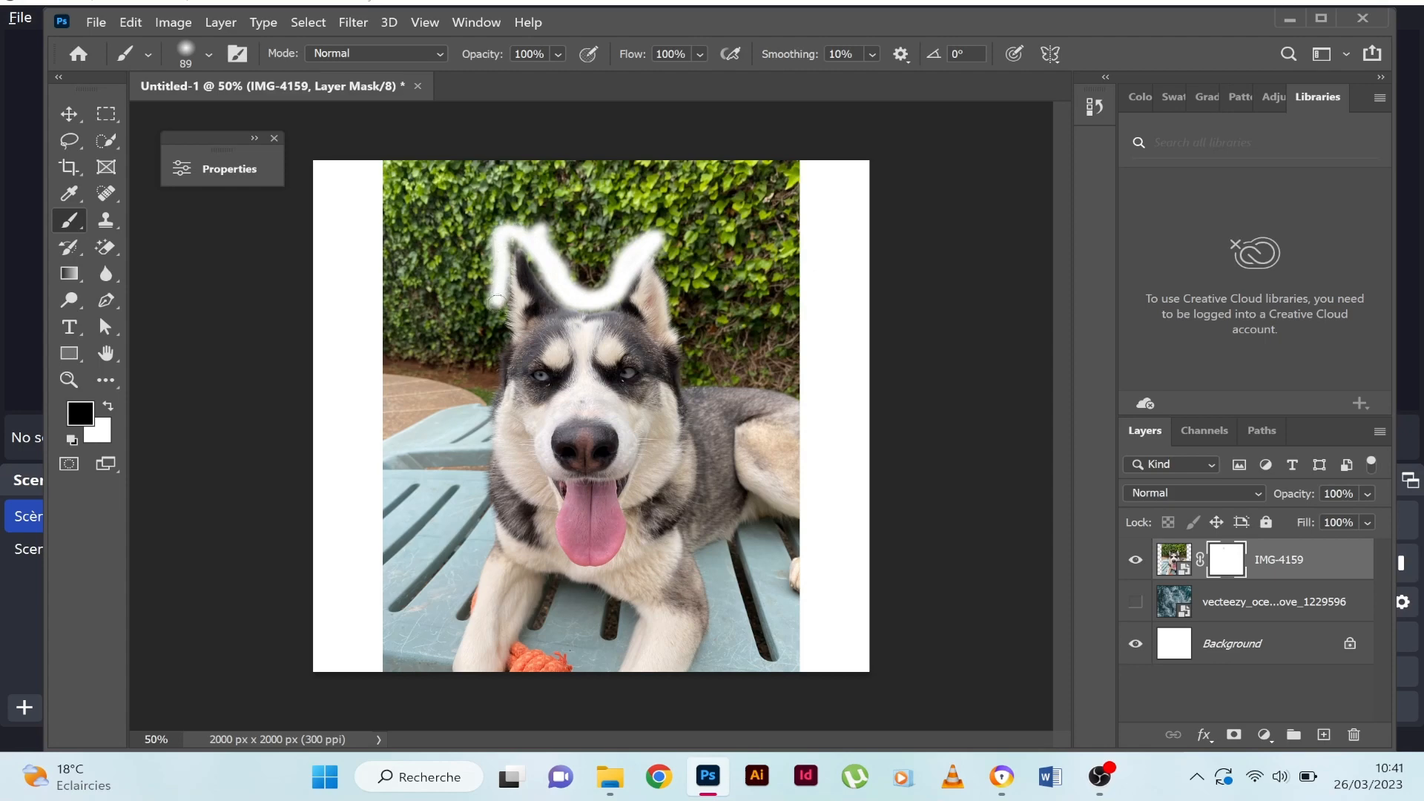
left_click_drag(497, 301, 484, 391)
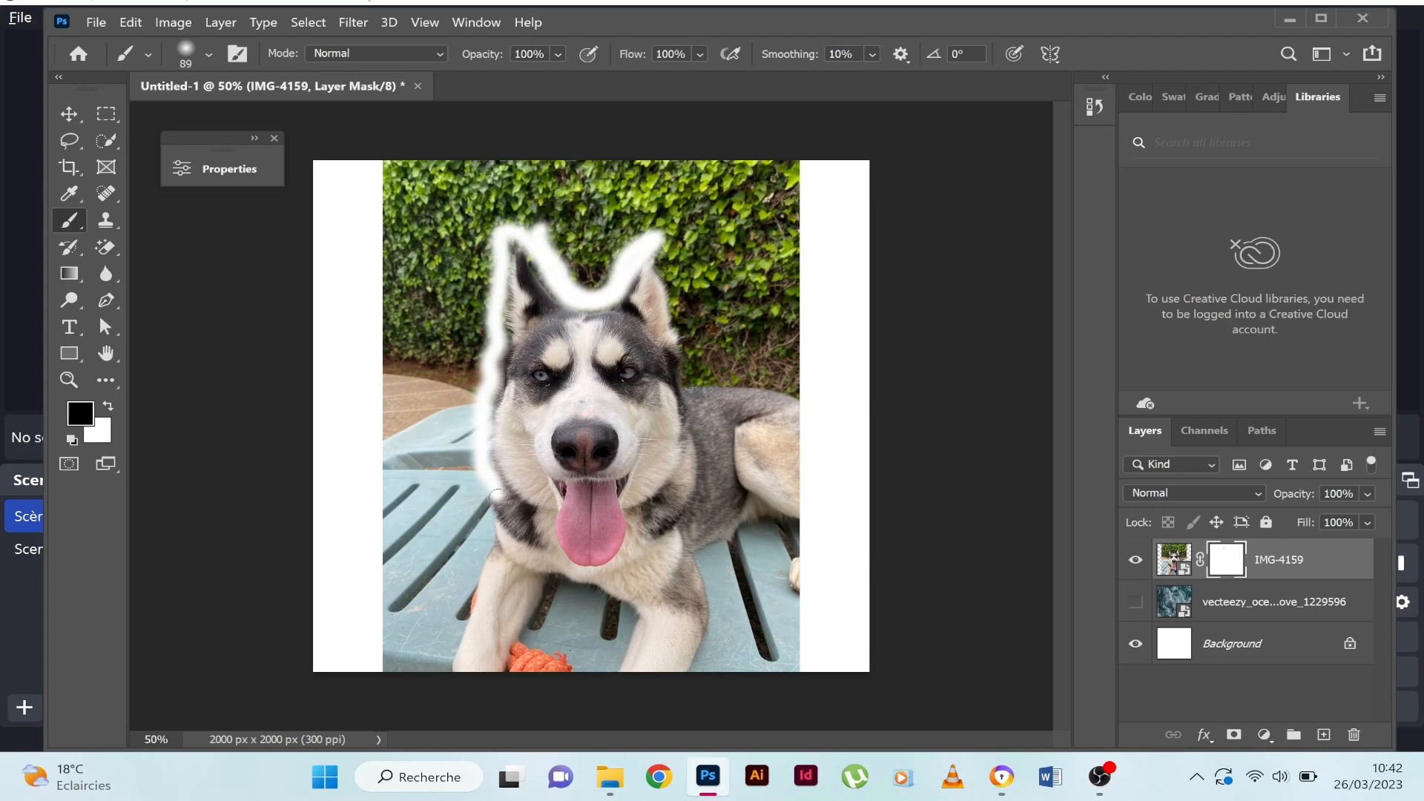
left_click_drag(498, 497, 550, 518)
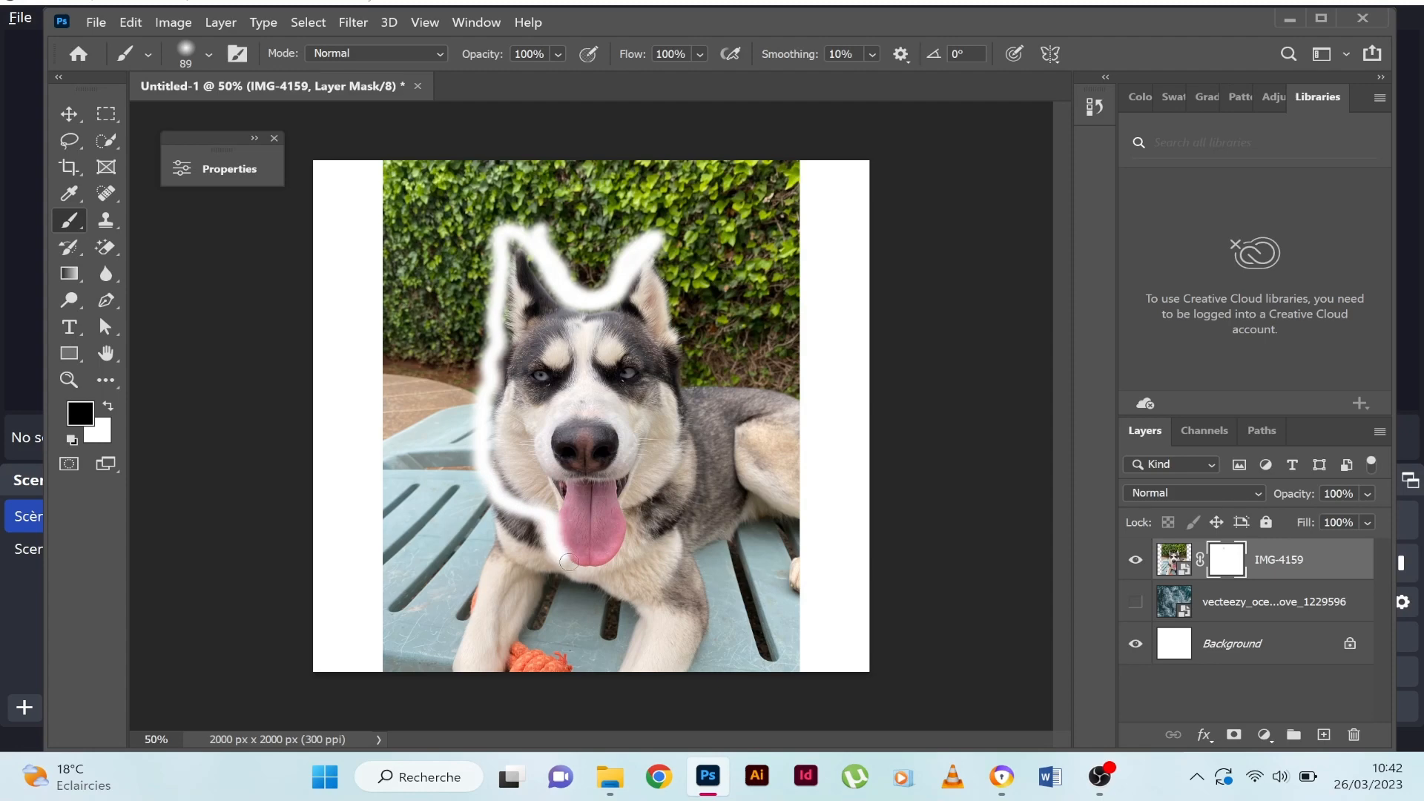
mouse_move(581, 568)
left_mouse_down()
mouse_move(627, 558)
mouse_move(639, 535)
left_mouse_up()
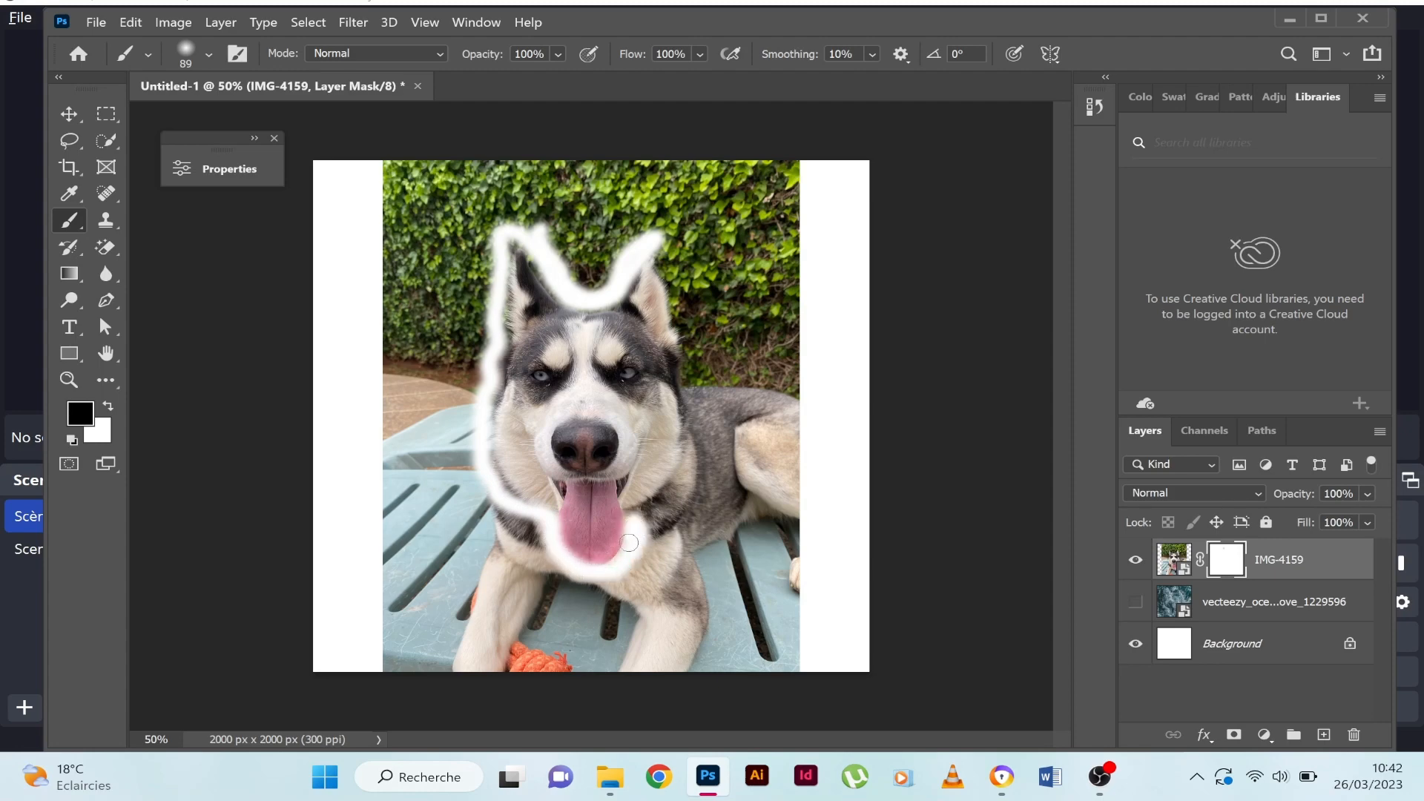
mouse_move(585, 571)
left_mouse_down()
mouse_move(671, 547)
mouse_move(645, 521)
mouse_move(698, 441)
mouse_move(692, 332)
mouse_move(653, 247)
mouse_move(702, 337)
mouse_move(697, 460)
mouse_move(672, 529)
mouse_move(609, 573)
mouse_move(662, 546)
mouse_move(695, 568)
mouse_move(565, 620)
left_mouse_up()
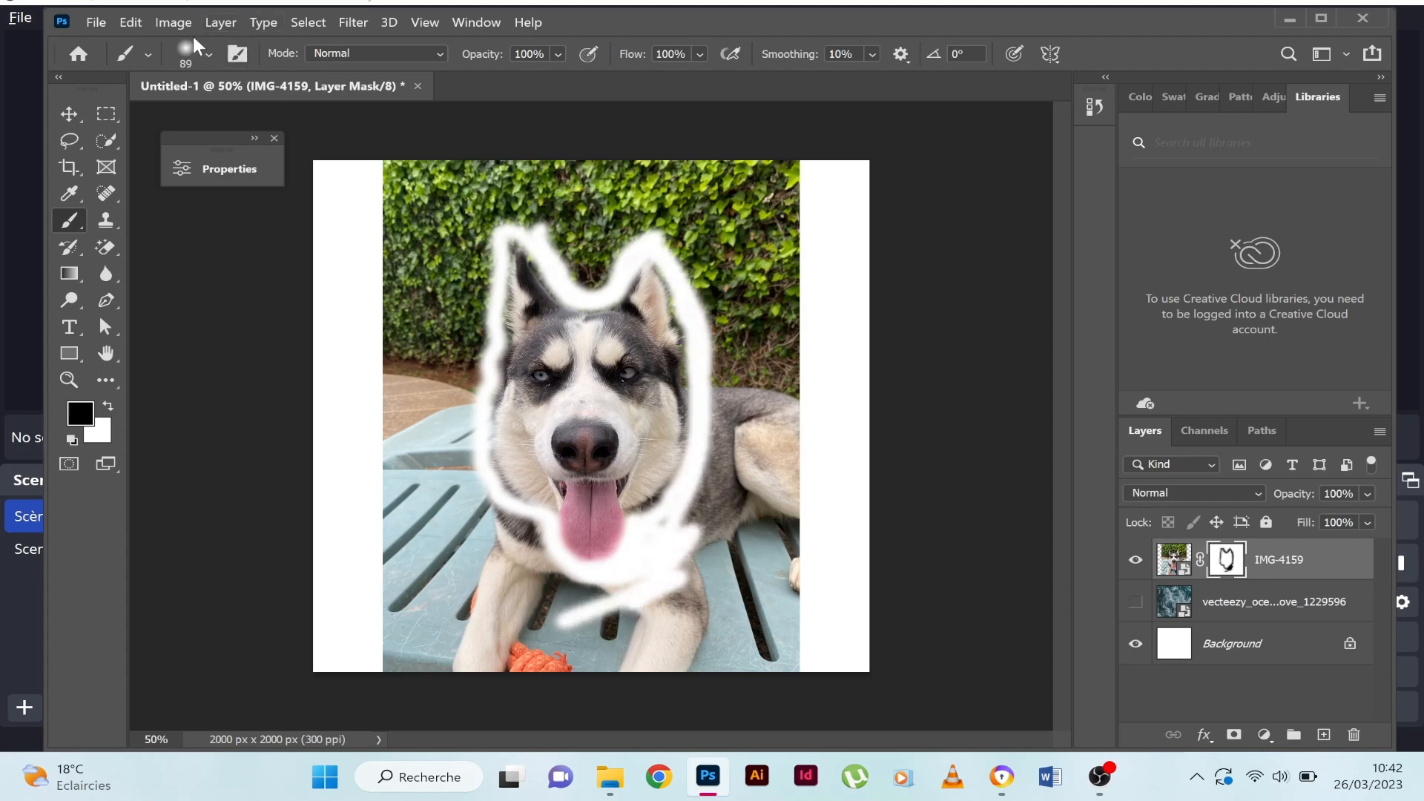
- Enlarge the brush to 158 px and mask out the dog's body and all remaining background, leaving only the head and tongue
left_click(211, 53)
left_click_drag(238, 117, 263, 119)
mouse_move(472, 194)
left_mouse_down()
mouse_move(535, 174)
mouse_move(471, 154)
mouse_move(429, 166)
mouse_move(790, 170)
mouse_move(537, 144)
mouse_move(719, 175)
mouse_move(749, 160)
mouse_move(767, 297)
mouse_move(774, 186)
mouse_move(746, 340)
mouse_move(722, 237)
mouse_move(716, 553)
mouse_move(672, 526)
left_mouse_up()
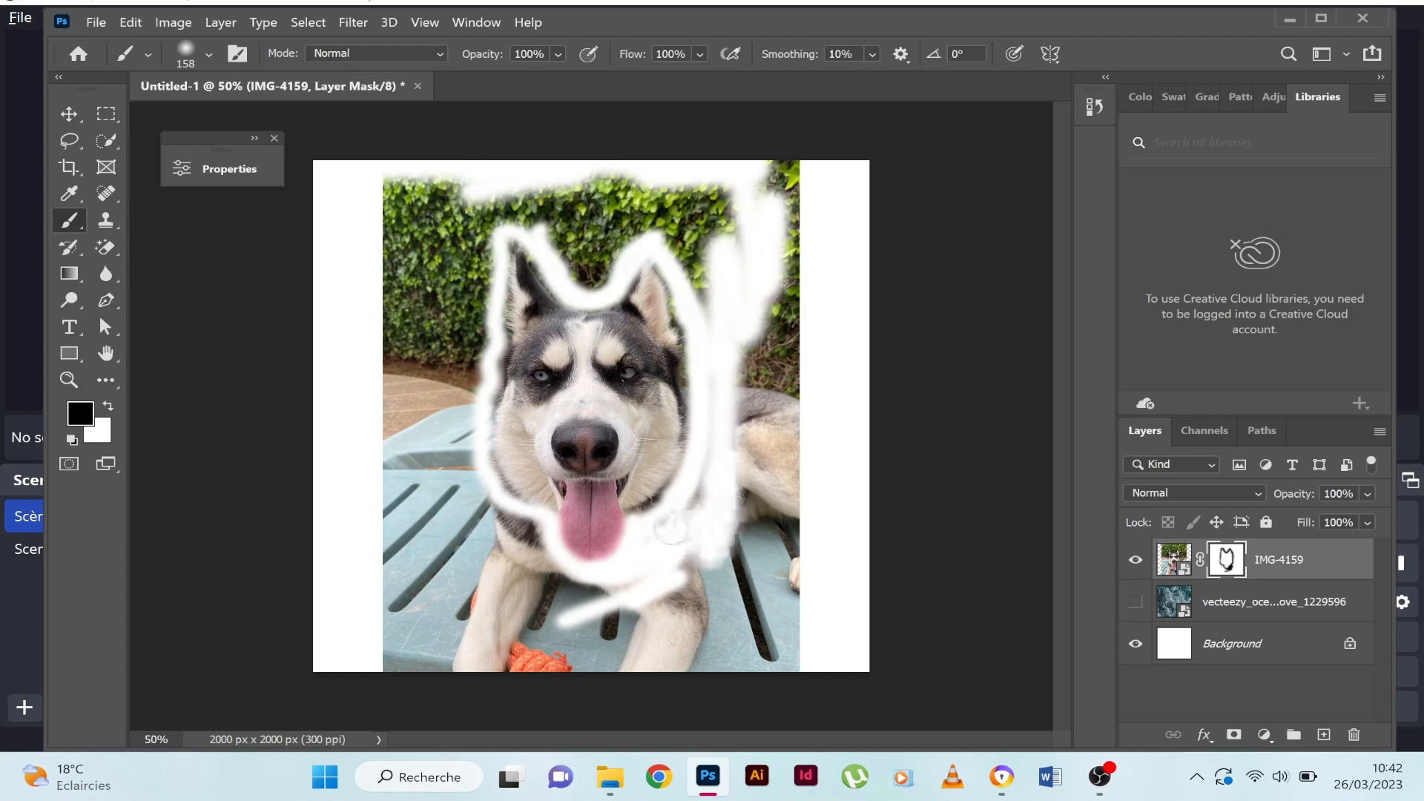
mouse_move(715, 472)
left_mouse_down()
mouse_move(692, 514)
mouse_move(832, 170)
mouse_move(779, 229)
mouse_move(710, 431)
mouse_move(721, 358)
mouse_move(741, 361)
mouse_move(733, 256)
mouse_move(720, 342)
mouse_move(678, 222)
mouse_move(685, 236)
mouse_move(685, 212)
mouse_move(830, 203)
mouse_move(662, 151)
mouse_move(654, 171)
mouse_move(837, 177)
mouse_move(781, 284)
mouse_move(808, 190)
mouse_move(751, 719)
mouse_move(803, 381)
mouse_move(775, 677)
mouse_move(821, 534)
mouse_move(798, 690)
mouse_move(837, 330)
mouse_move(717, 580)
mouse_move(753, 366)
mouse_move(692, 569)
mouse_move(648, 618)
mouse_move(552, 591)
mouse_move(912, 462)
mouse_move(717, 606)
mouse_move(705, 548)
mouse_move(740, 521)
mouse_move(755, 371)
mouse_move(713, 578)
mouse_move(790, 506)
mouse_move(766, 493)
mouse_move(683, 662)
mouse_move(557, 612)
mouse_move(685, 614)
mouse_move(322, 612)
mouse_move(459, 694)
mouse_move(610, 680)
mouse_move(510, 631)
left_mouse_up()
mouse_move(855, 601)
left_mouse_down()
mouse_move(687, 643)
mouse_move(653, 668)
mouse_move(849, 658)
mouse_move(791, 709)
mouse_move(623, 679)
mouse_move(418, 583)
mouse_move(380, 551)
mouse_move(531, 592)
mouse_move(513, 527)
mouse_move(554, 588)
mouse_move(526, 528)
mouse_move(427, 448)
mouse_move(430, 375)
mouse_move(397, 375)
mouse_move(354, 603)
mouse_move(382, 262)
mouse_move(390, 626)
mouse_move(382, 586)
mouse_move(416, 611)
mouse_move(388, 281)
mouse_move(381, 365)
mouse_move(424, 200)
mouse_move(384, 176)
mouse_move(716, 185)
mouse_move(748, 238)
mouse_move(651, 245)
mouse_move(679, 264)
mouse_move(743, 209)
mouse_move(672, 198)
mouse_move(727, 193)
mouse_move(631, 243)
mouse_move(594, 282)
mouse_move(611, 219)
mouse_move(658, 213)
mouse_move(593, 285)
mouse_move(573, 214)
mouse_move(569, 265)
mouse_move(656, 181)
mouse_move(607, 213)
mouse_move(509, 204)
mouse_move(548, 226)
mouse_move(555, 187)
mouse_move(495, 210)
mouse_move(572, 225)
mouse_move(617, 211)
mouse_move(538, 224)
mouse_move(372, 176)
mouse_move(436, 175)
mouse_move(482, 268)
mouse_move(464, 218)
mouse_move(397, 398)
mouse_move(423, 229)
mouse_move(445, 219)
mouse_move(455, 299)
mouse_move(463, 267)
mouse_move(445, 326)
mouse_move(486, 289)
mouse_move(460, 378)
mouse_move(485, 278)
mouse_move(443, 313)
mouse_move(418, 294)
mouse_move(413, 405)
mouse_move(455, 338)
mouse_move(469, 349)
mouse_move(457, 438)
mouse_move(438, 404)
left_mouse_up()
mouse_move(466, 348)
left_mouse_down()
mouse_move(456, 444)
mouse_move(460, 511)
mouse_move(478, 580)
mouse_move(512, 571)
mouse_move(459, 511)
mouse_move(448, 472)
mouse_move(443, 562)
mouse_move(495, 545)
mouse_move(460, 500)
mouse_move(460, 405)
mouse_move(459, 481)
mouse_move(478, 520)
mouse_move(404, 540)
left_mouse_up()
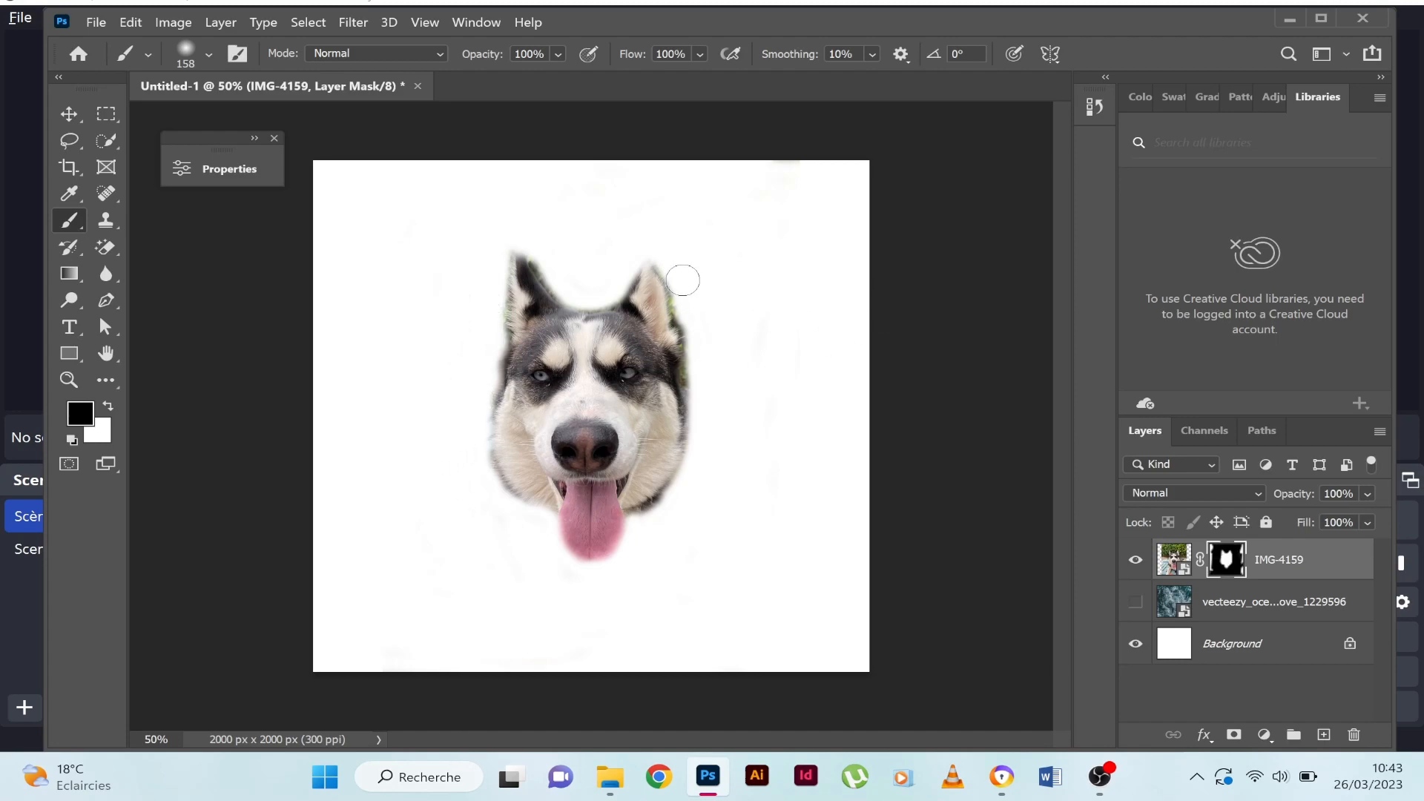
left_click_drag(695, 317, 718, 479)
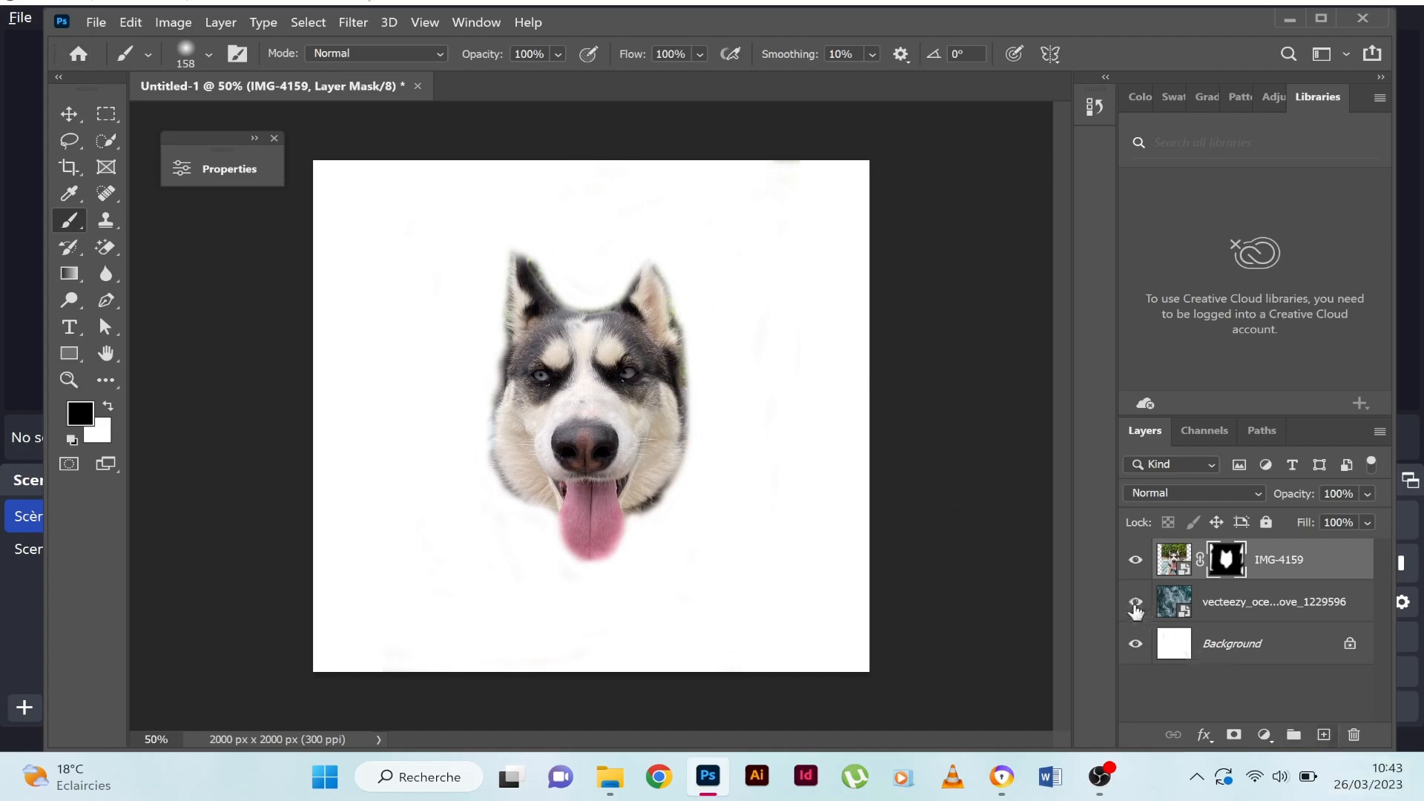
- Show the ocean waves layer again and add a Hue/Saturation adjustment layer above the masked dog layer
left_click(1135, 603)
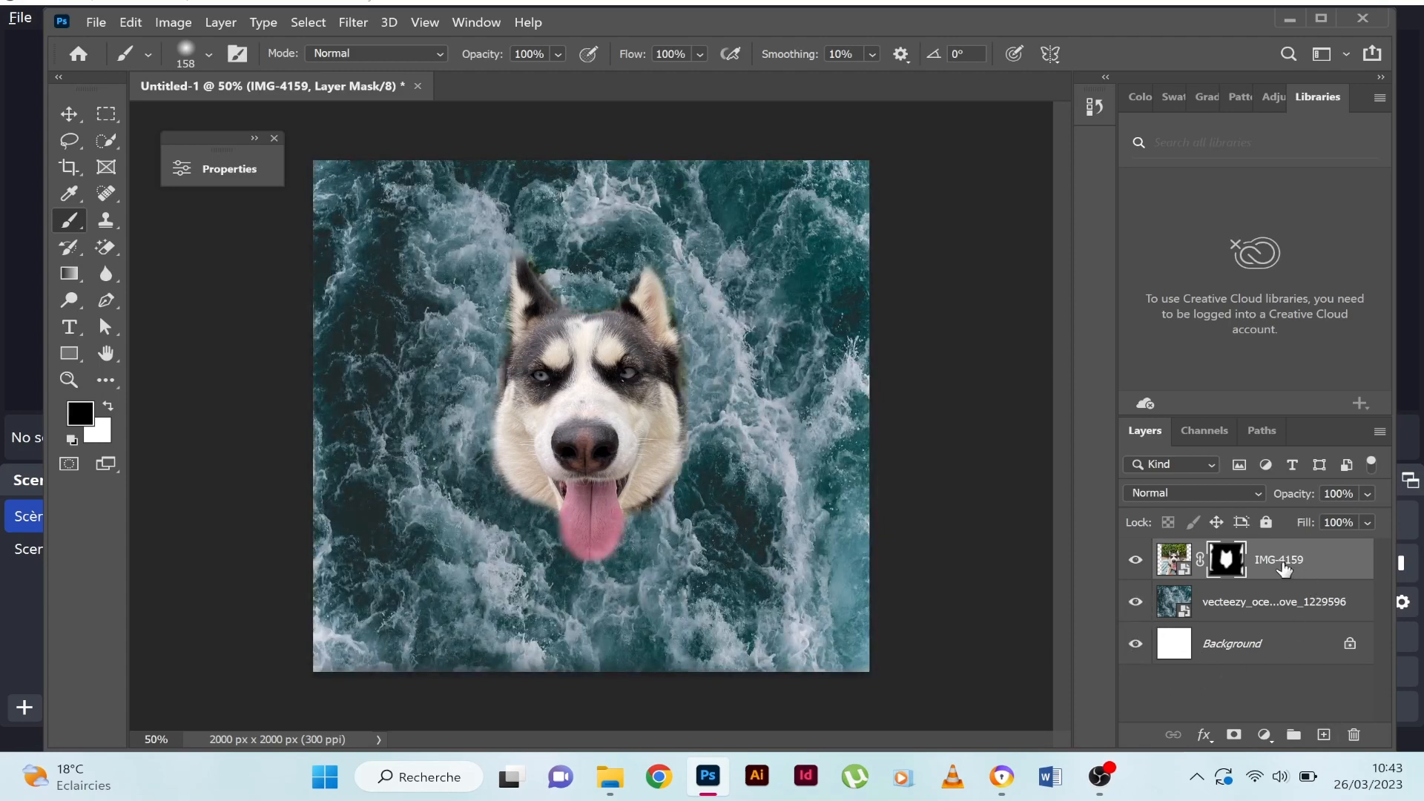
left_click(1283, 569)
left_click(1227, 560)
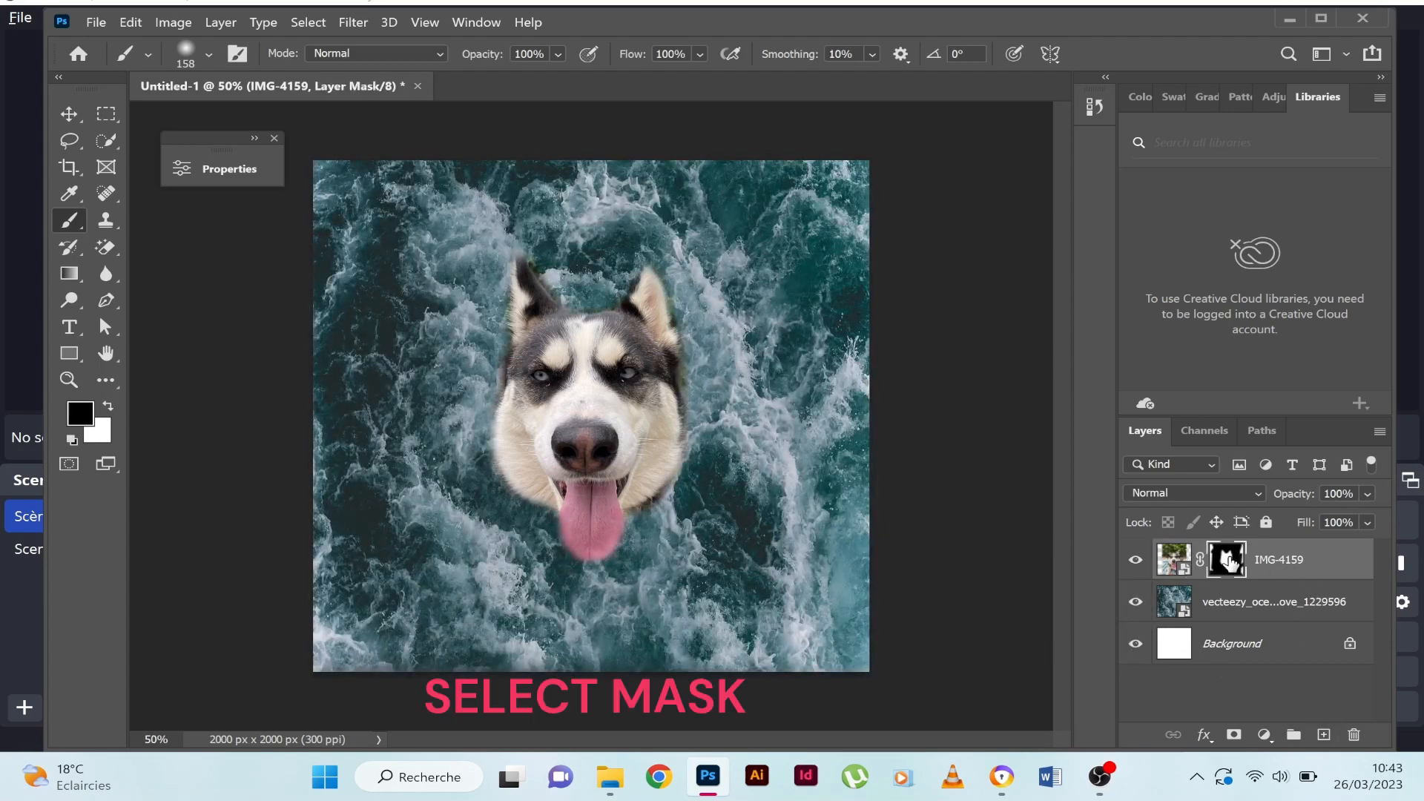
left_click(1263, 736)
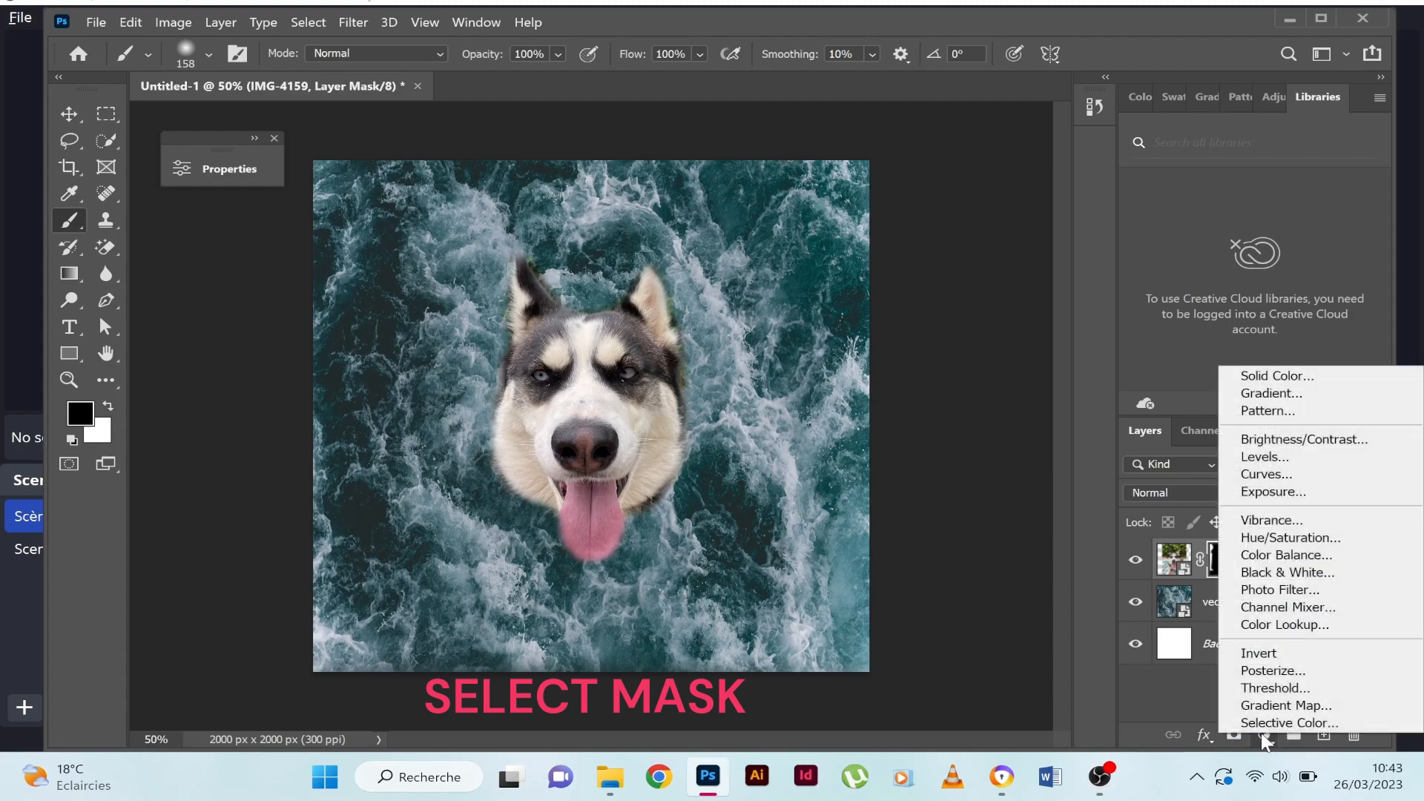
left_click(1365, 537)
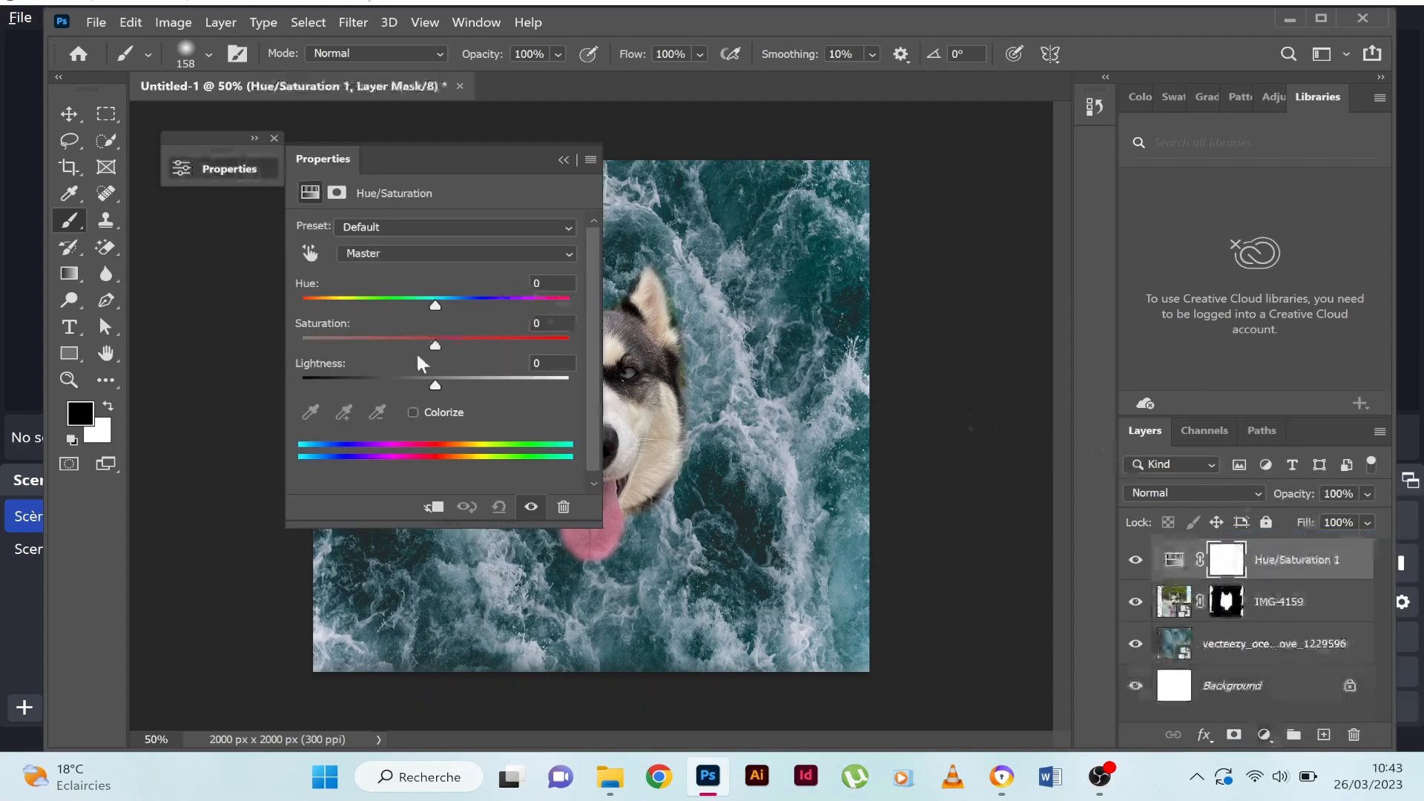
- Enable Colorize on the Hue/Saturation adjustment with the hue at 197, and clip the adjustment to the dog layer
left_click(415, 414)
left_click_drag(503, 166, 336, 215)
left_click(248, 349)
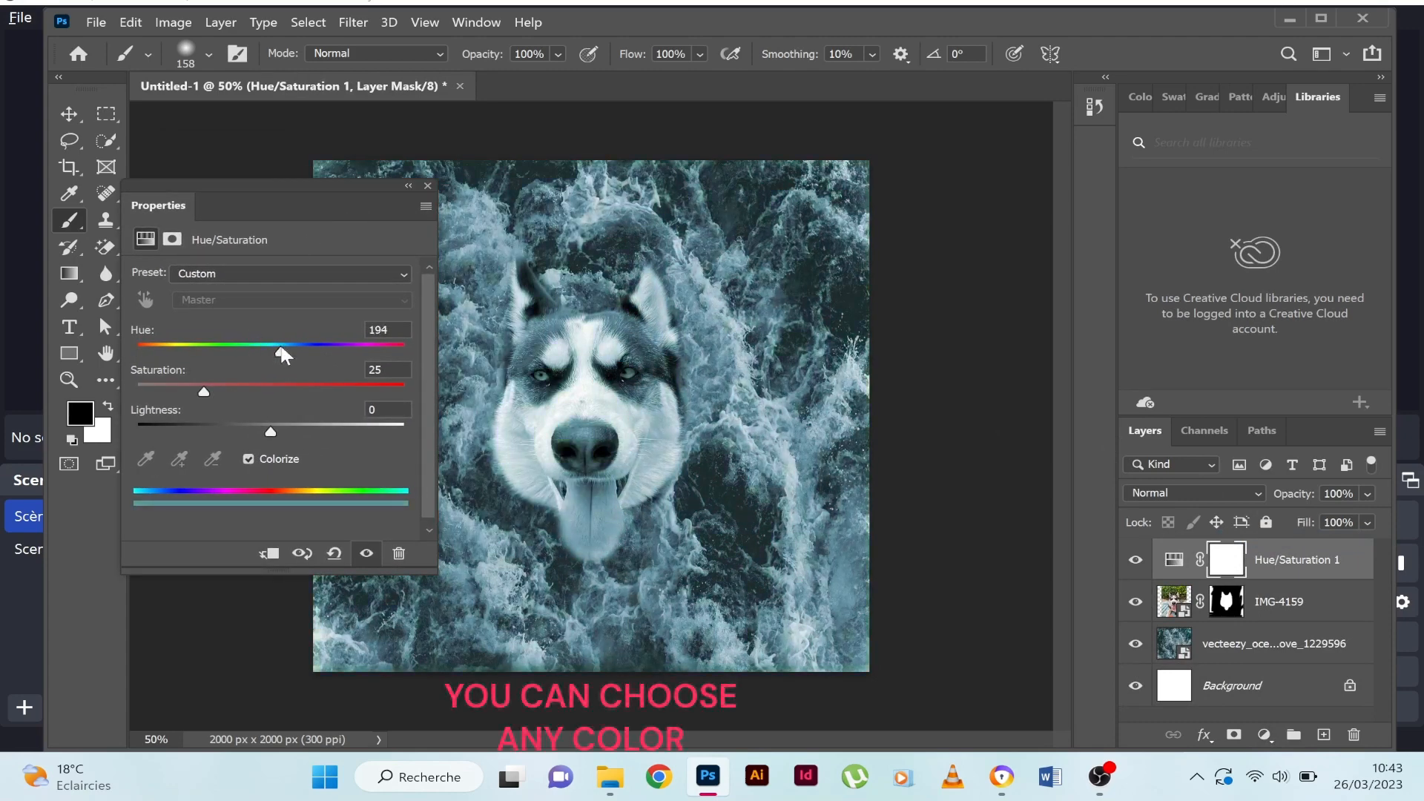
left_click_drag(275, 345, 284, 346)
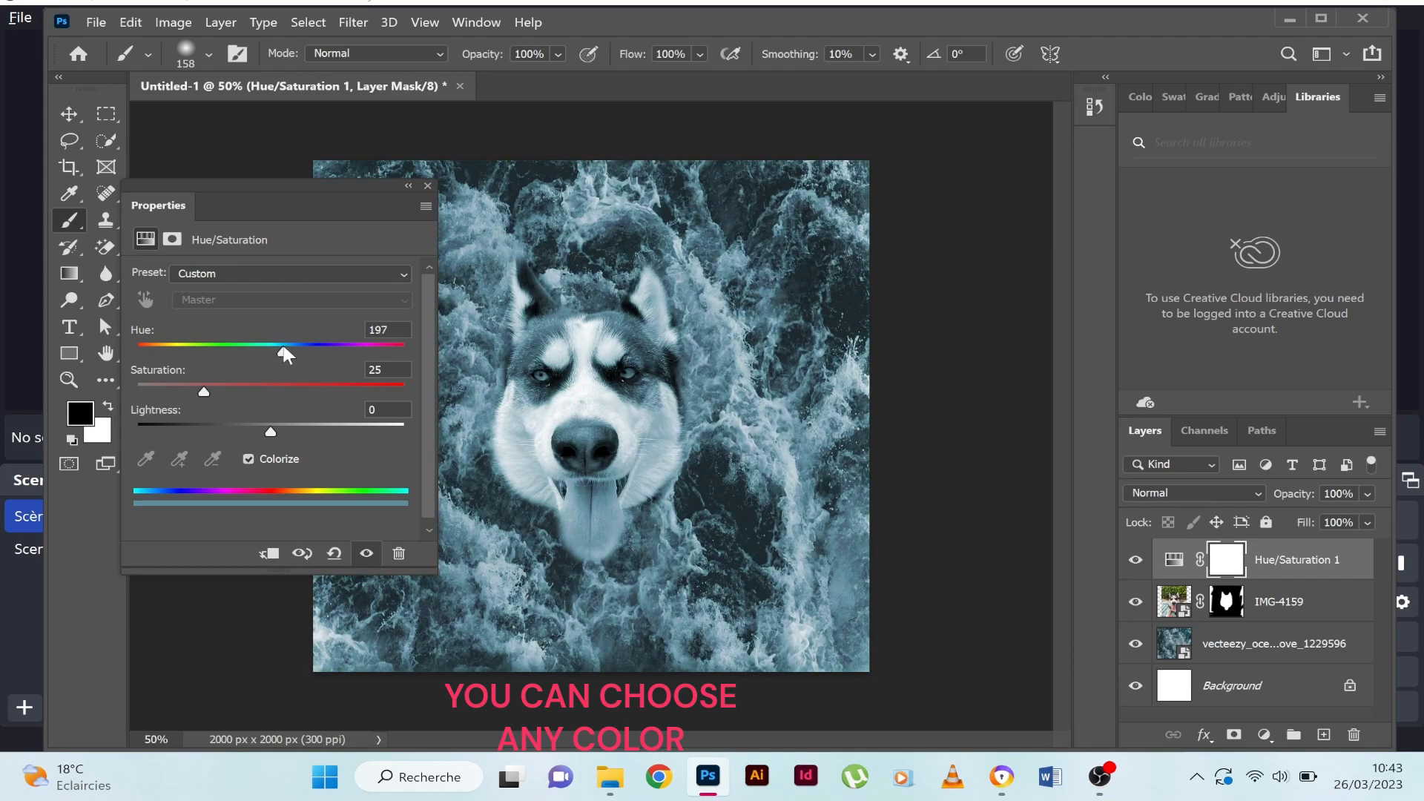
left_click(270, 555)
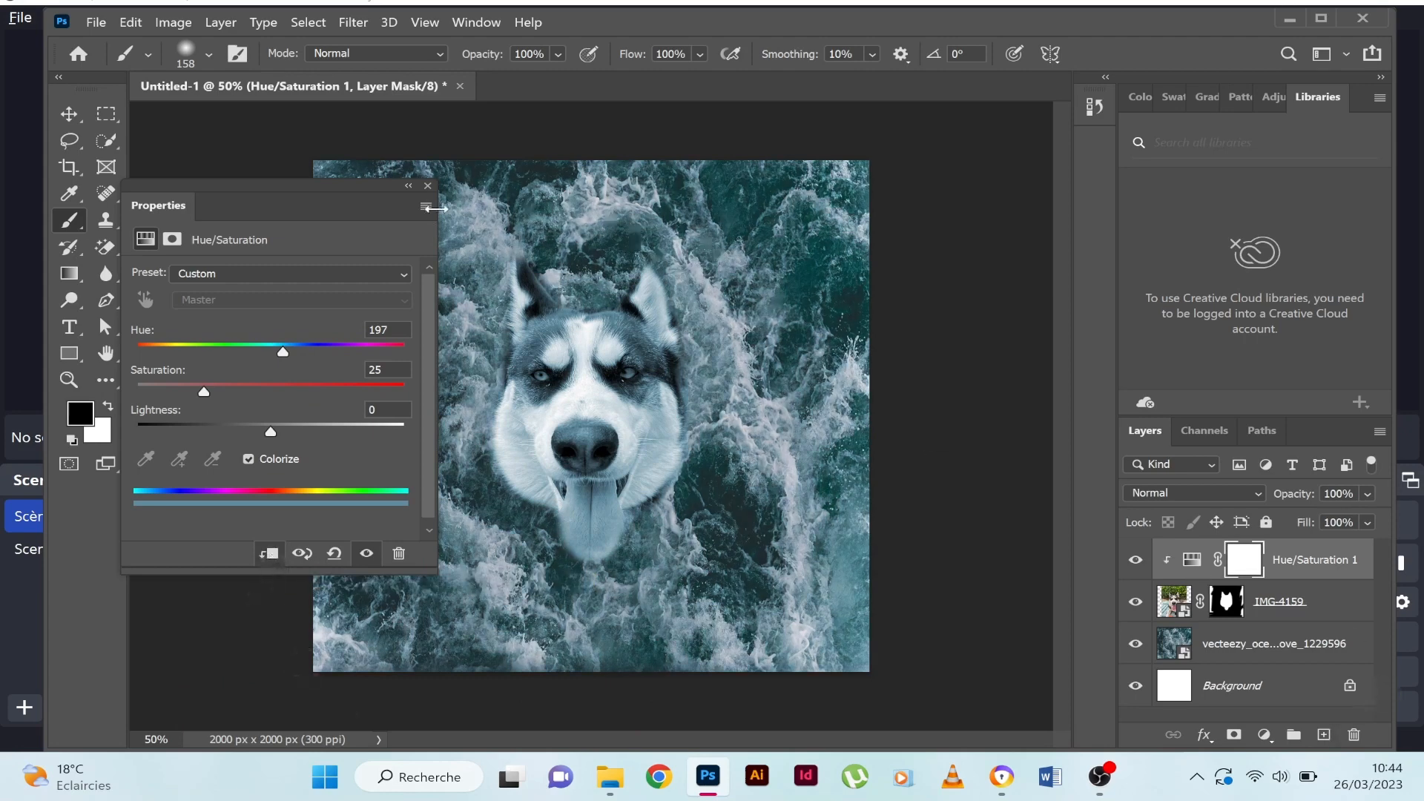
left_click(426, 185)
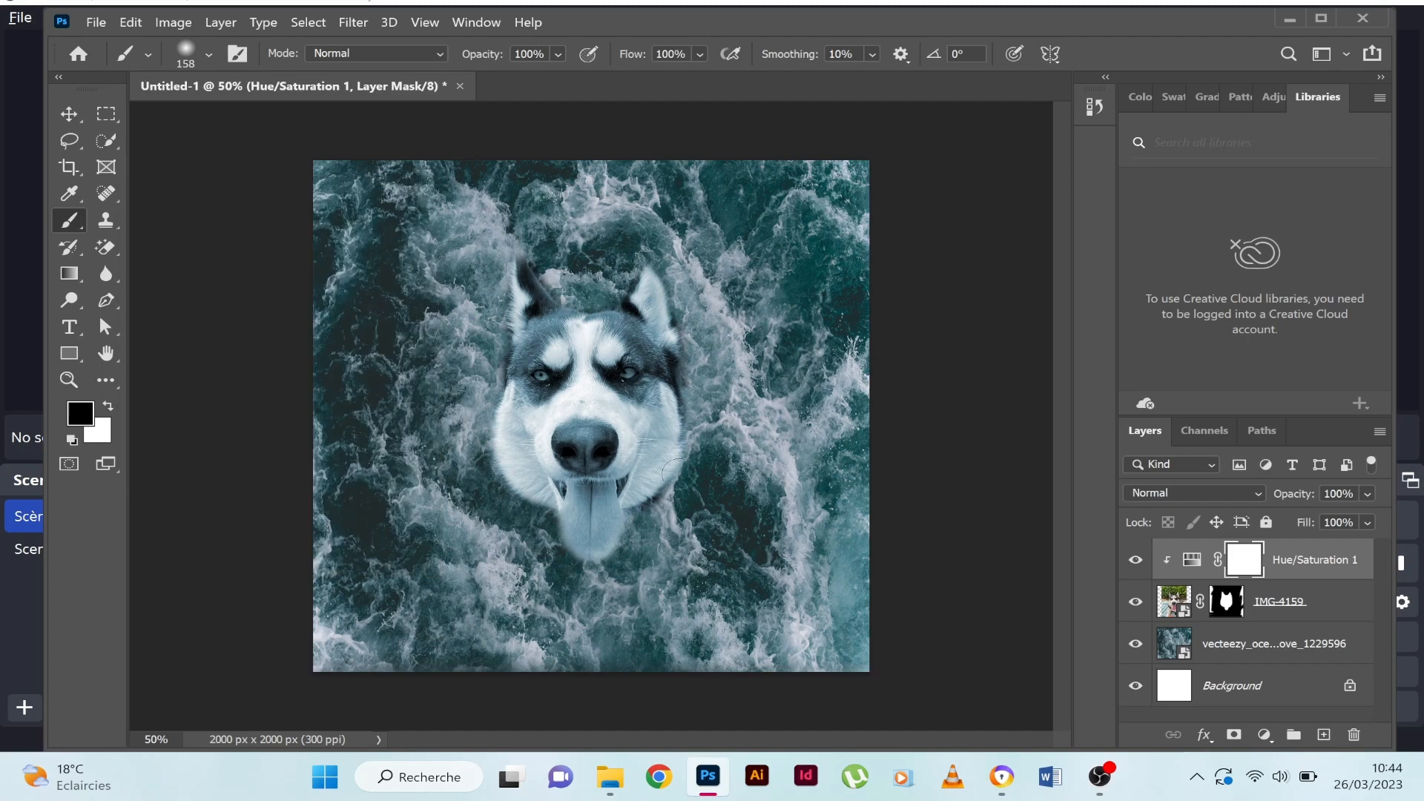
- Add a Brightness/Contrast adjustment layer on top of the stack and raise its contrast to about 50
left_click(1261, 734)
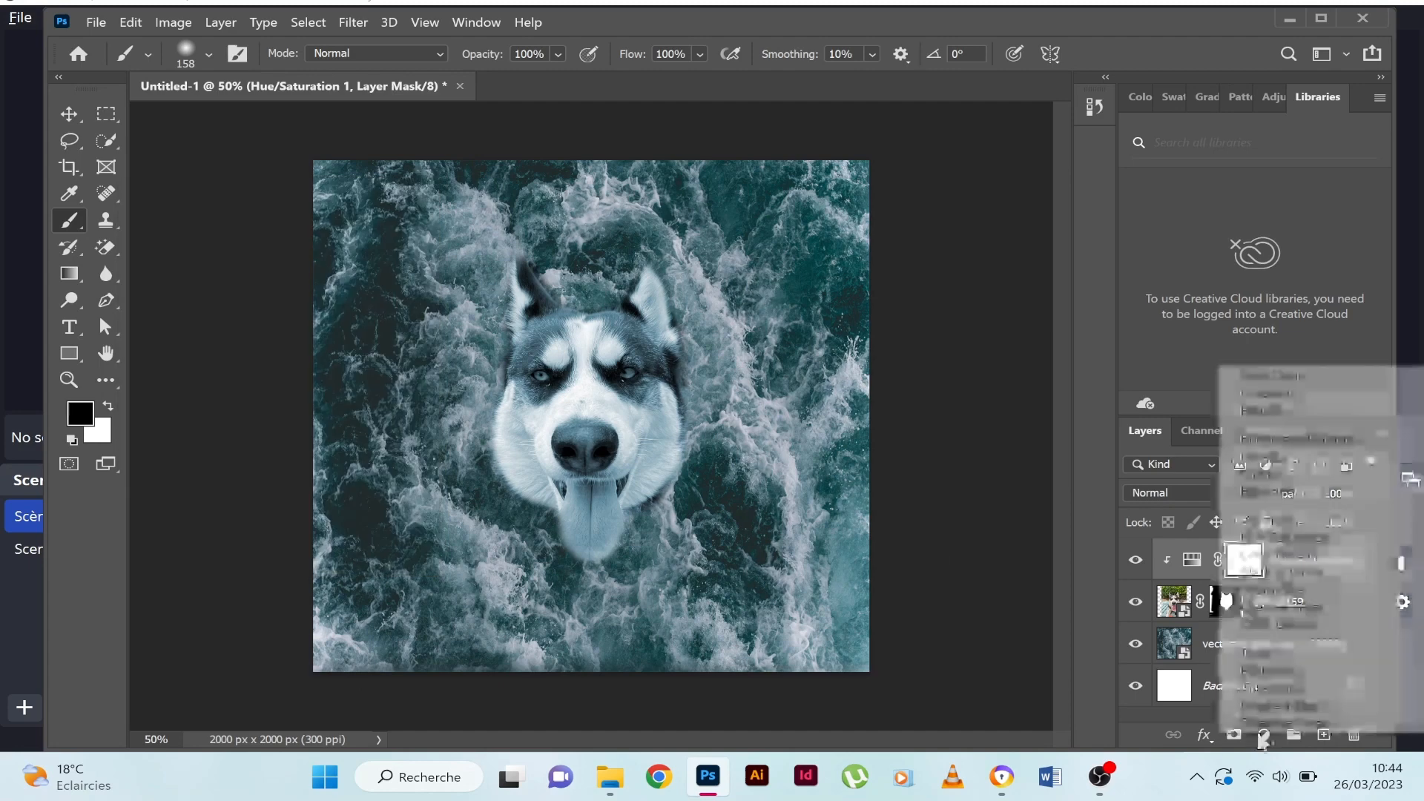
left_click(1335, 451)
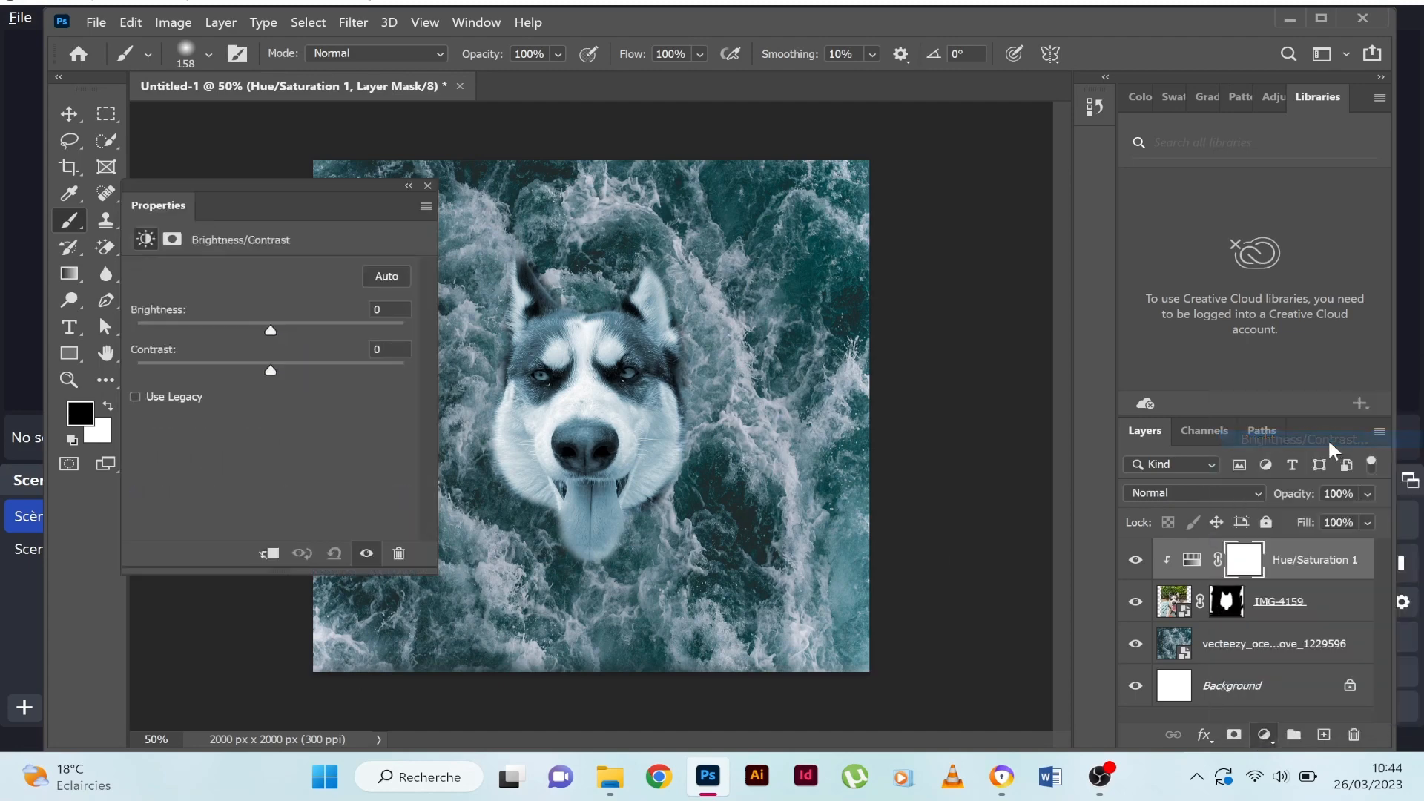
left_click(299, 362)
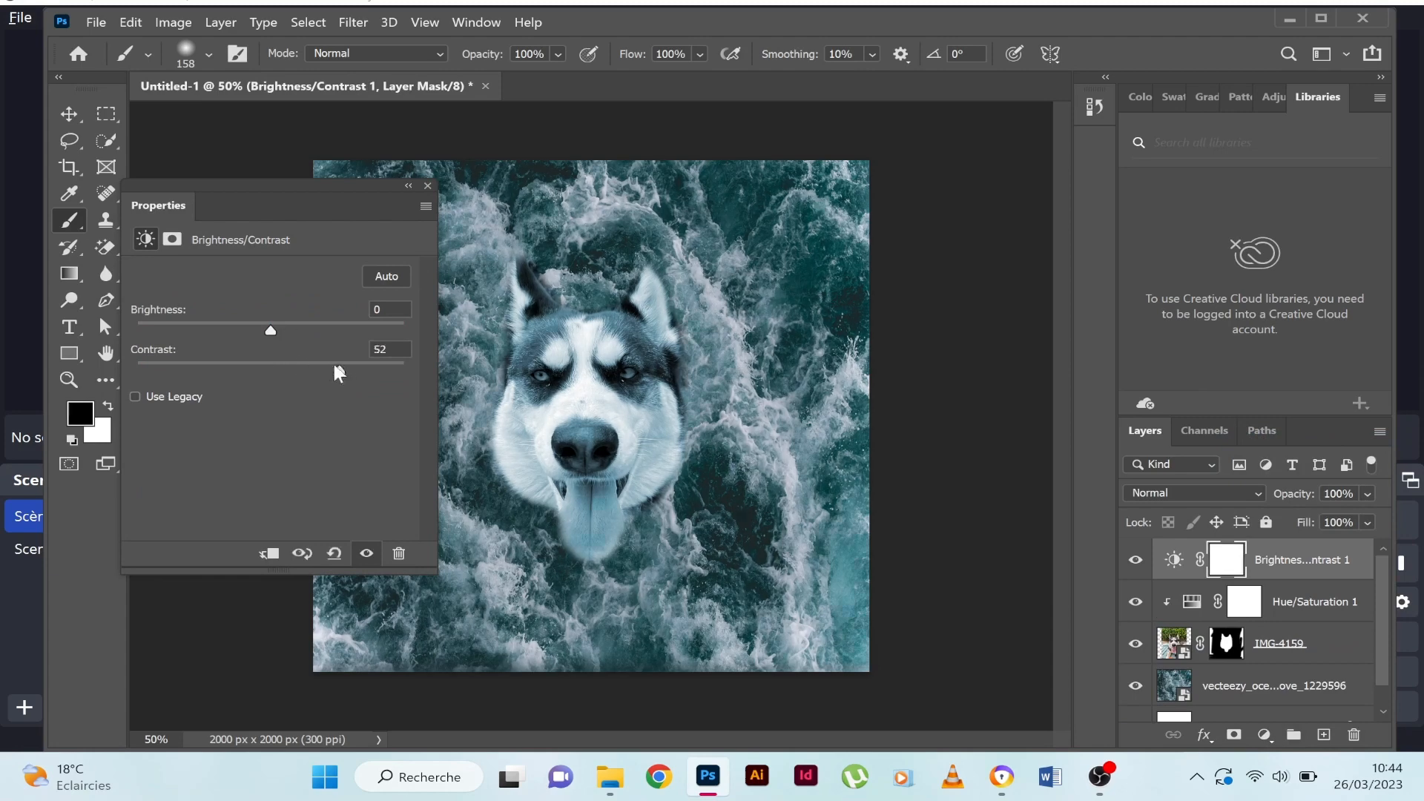
left_click_drag(335, 365, 331, 364)
left_click(427, 186)
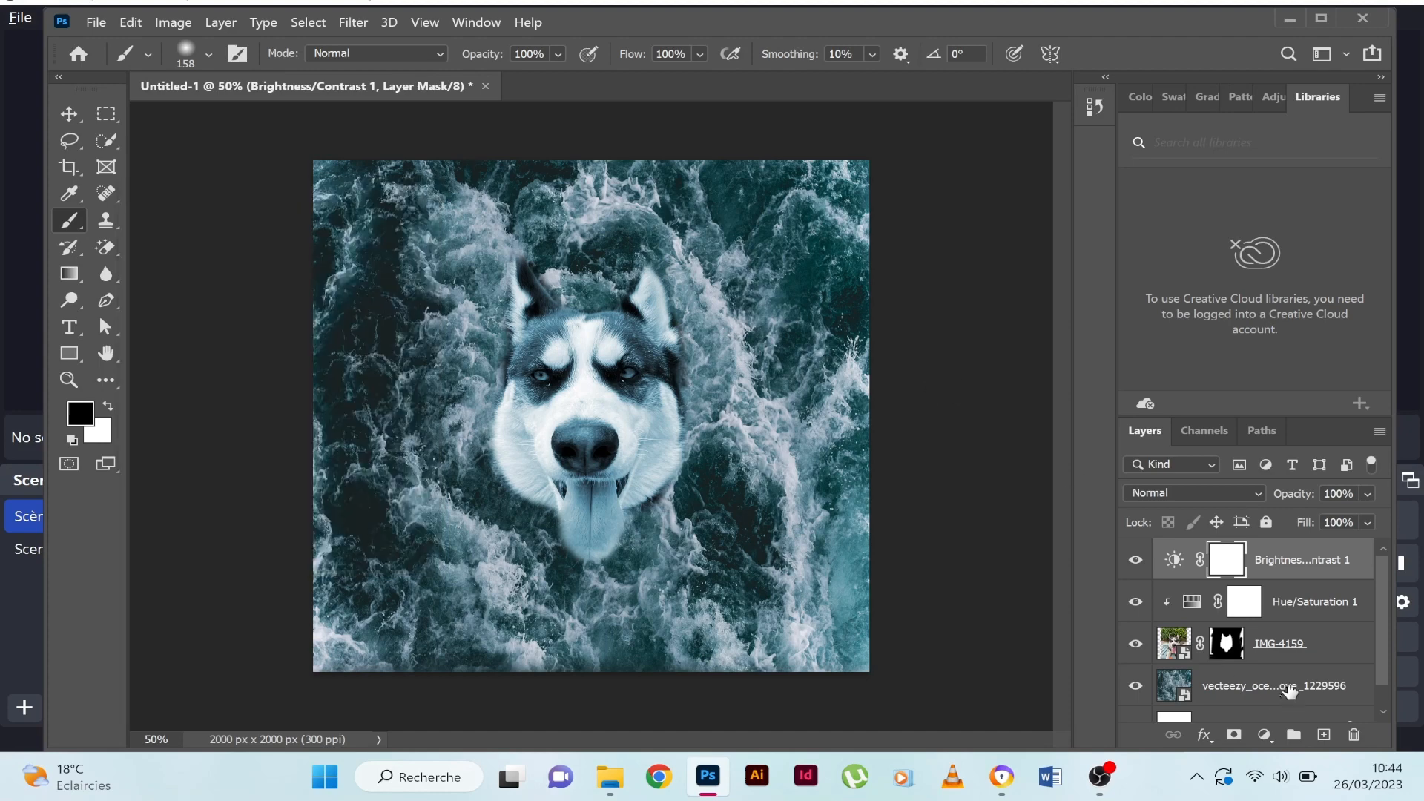
- Set the blending mode of the IMG-4159 dog layer to Pin Light
left_click(1171, 645)
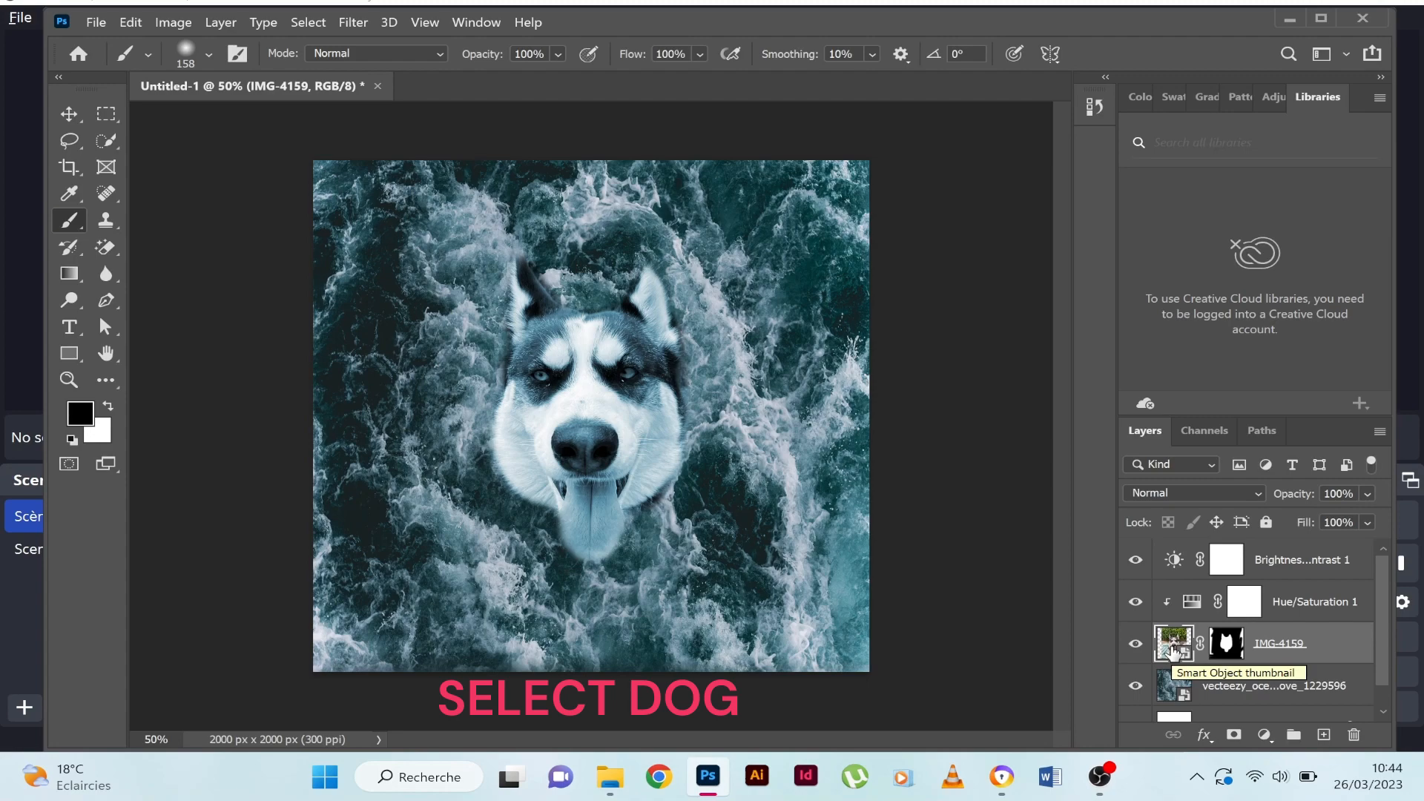
left_click(1258, 491)
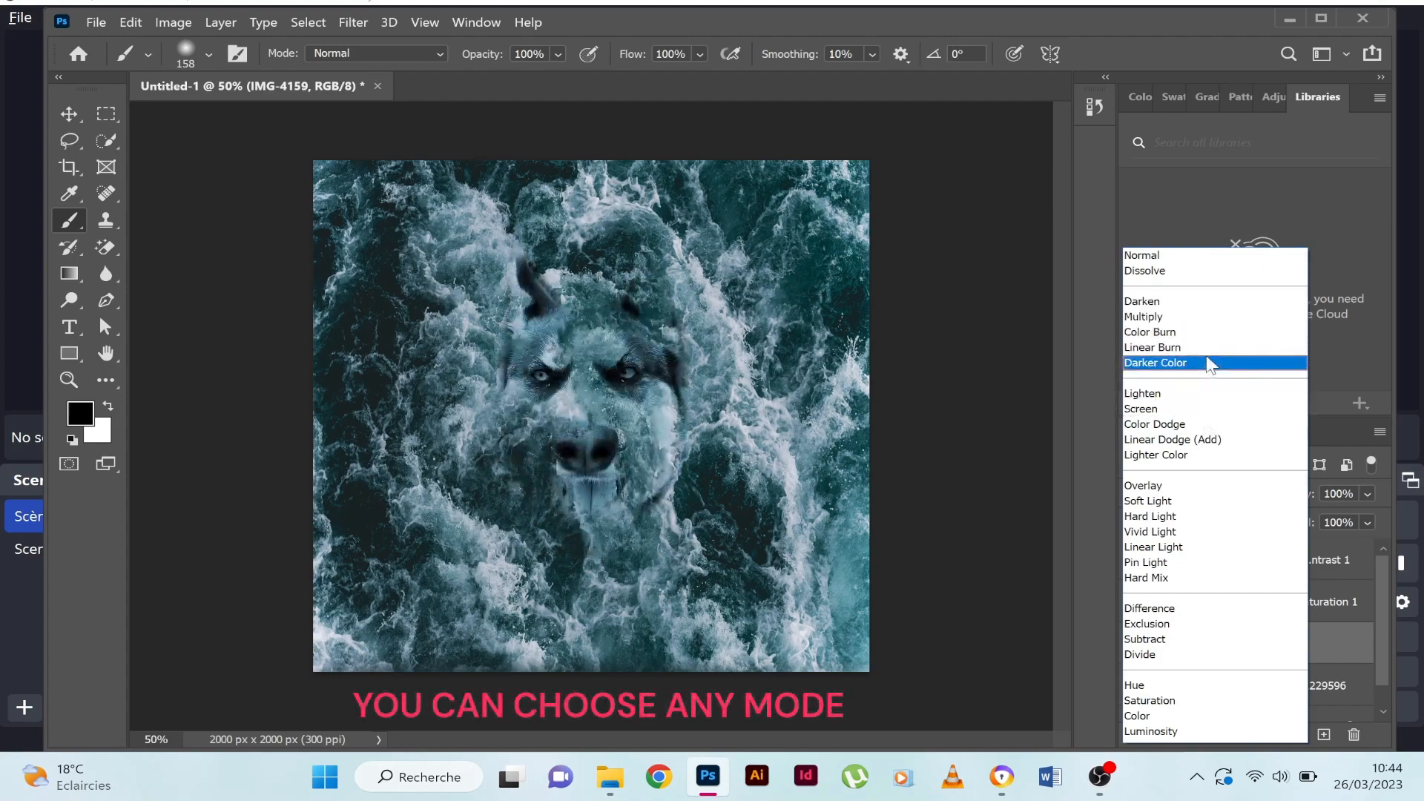
left_click(1188, 563)
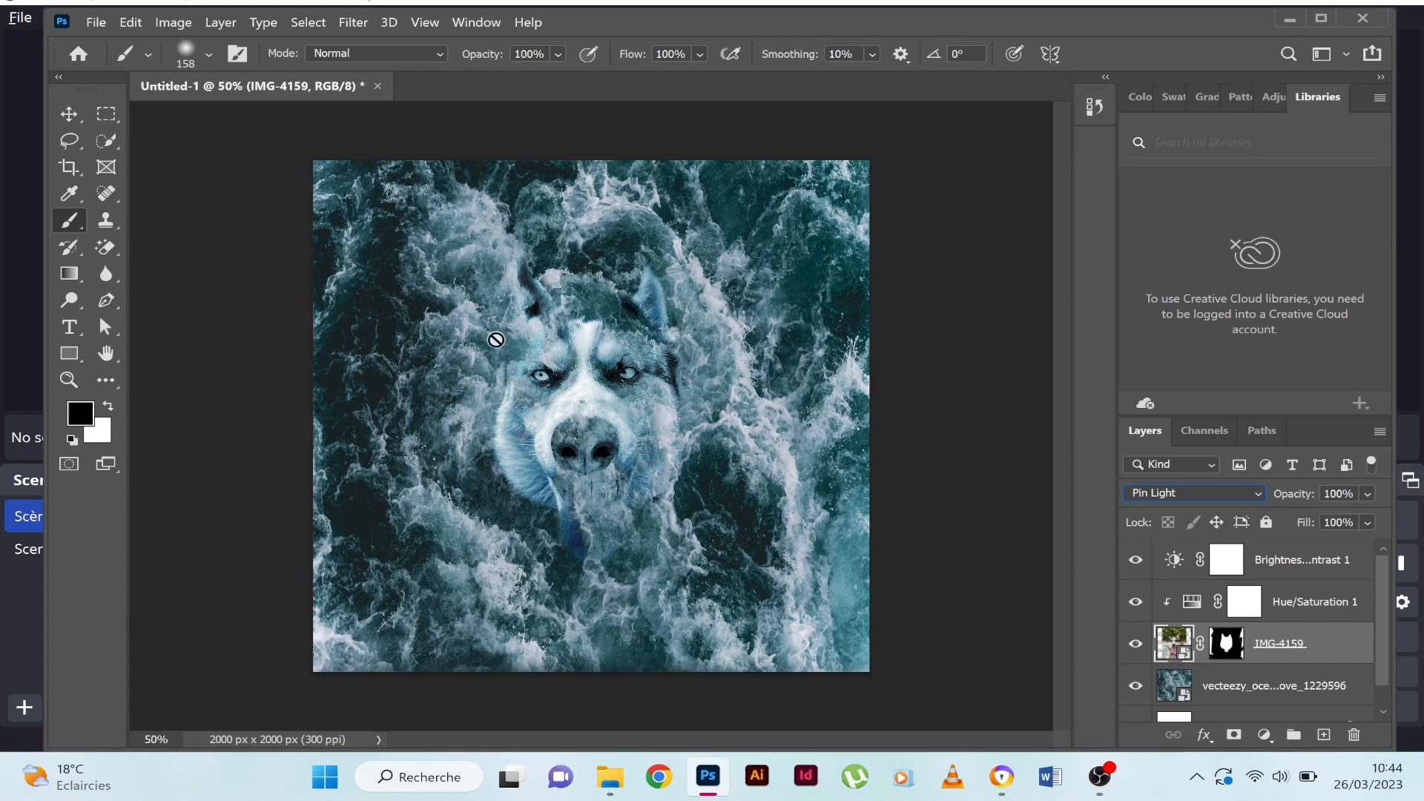
left_click(1252, 492)
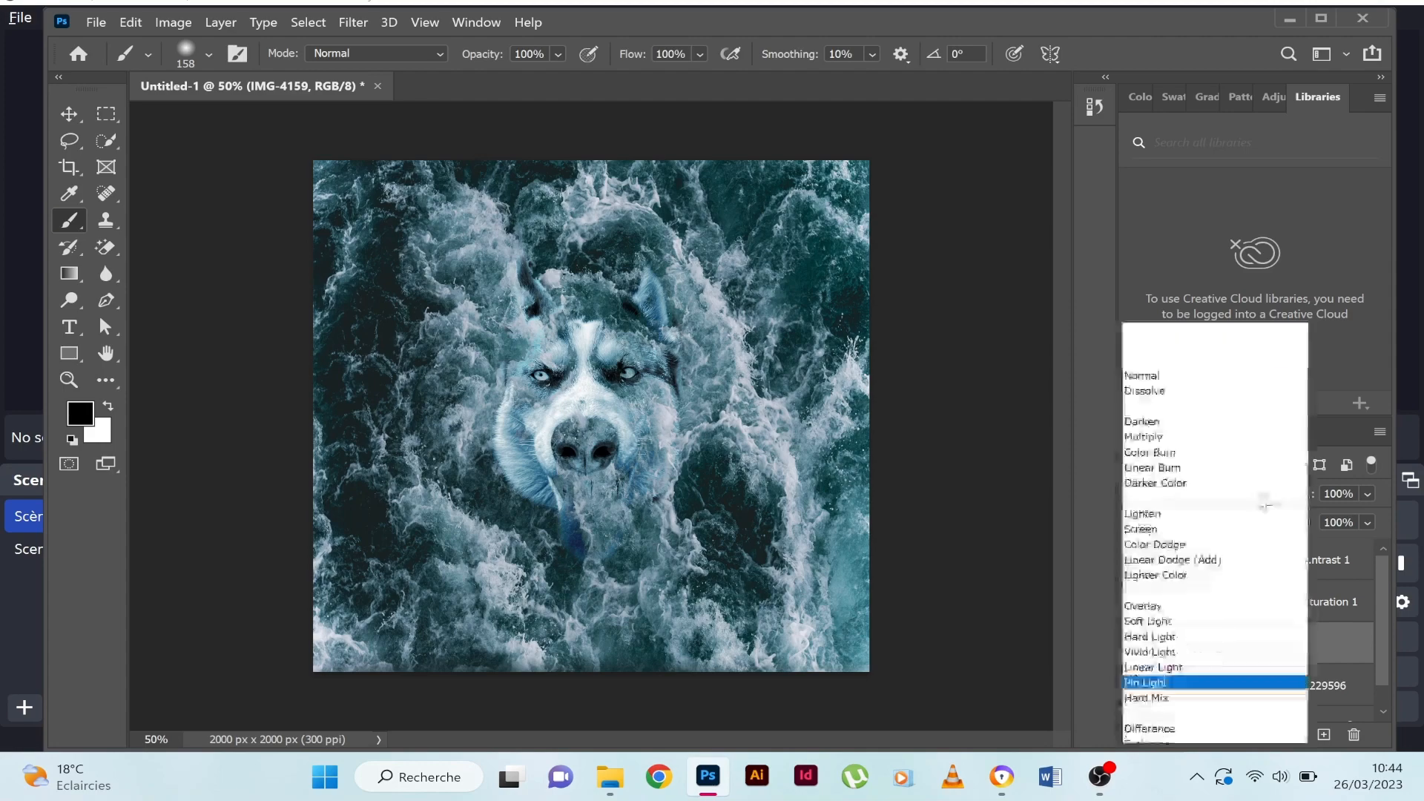
left_click(1190, 563)
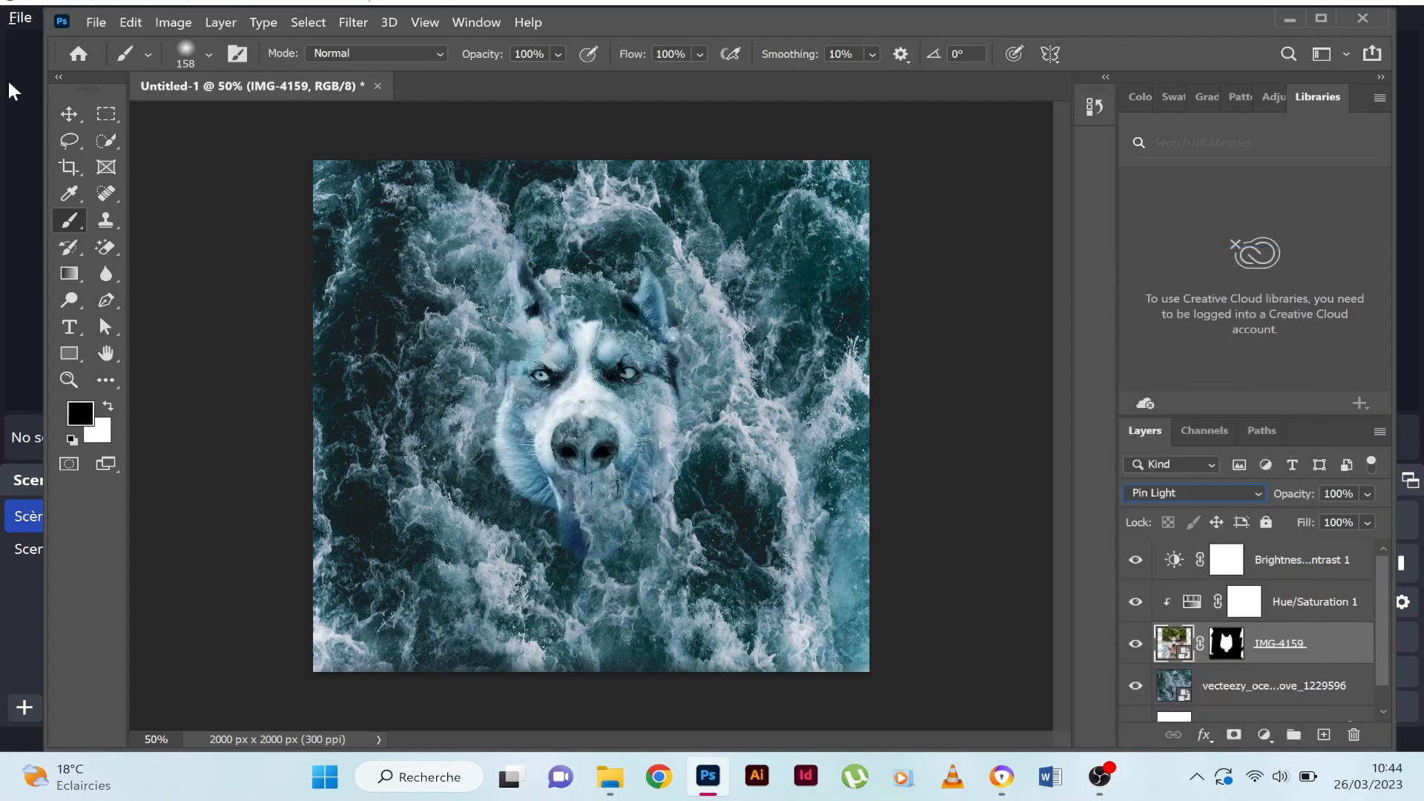
- Scale the dog layer up proportionally around its center to about 143.71% and commit the transform
left_click(57, 115)
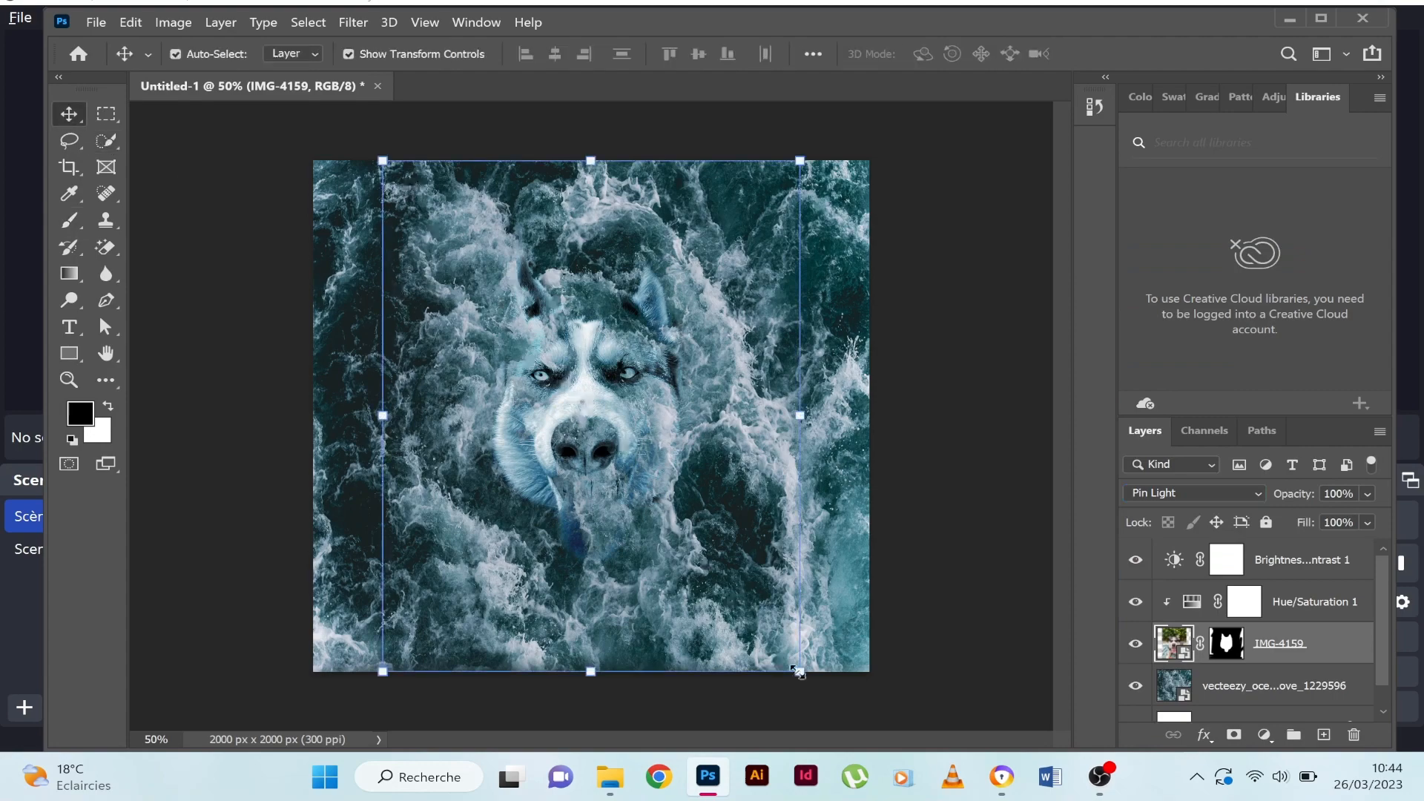
left_click_drag(799, 671, 1050, 800)
left_click_drag(744, 555, 653, 448)
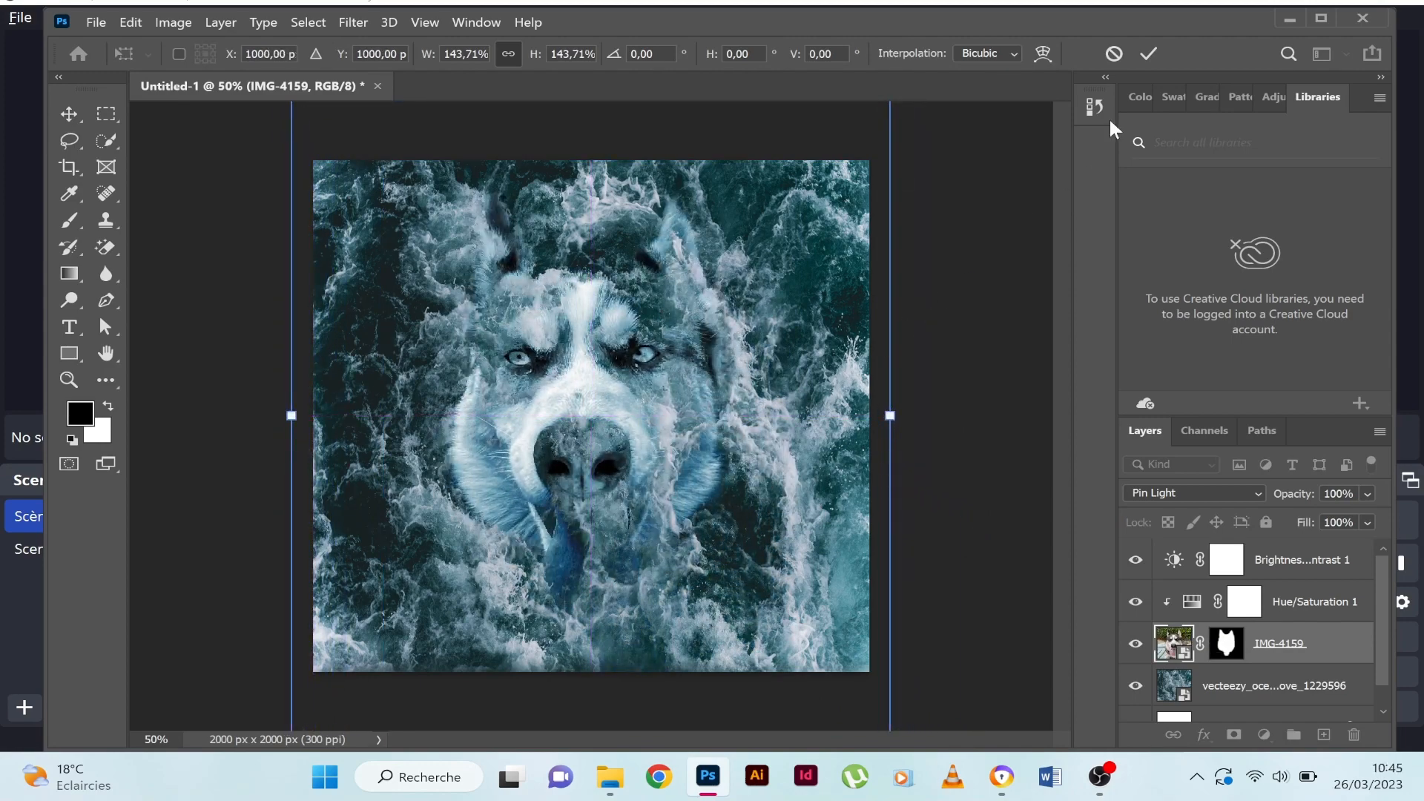
left_click(1149, 52)
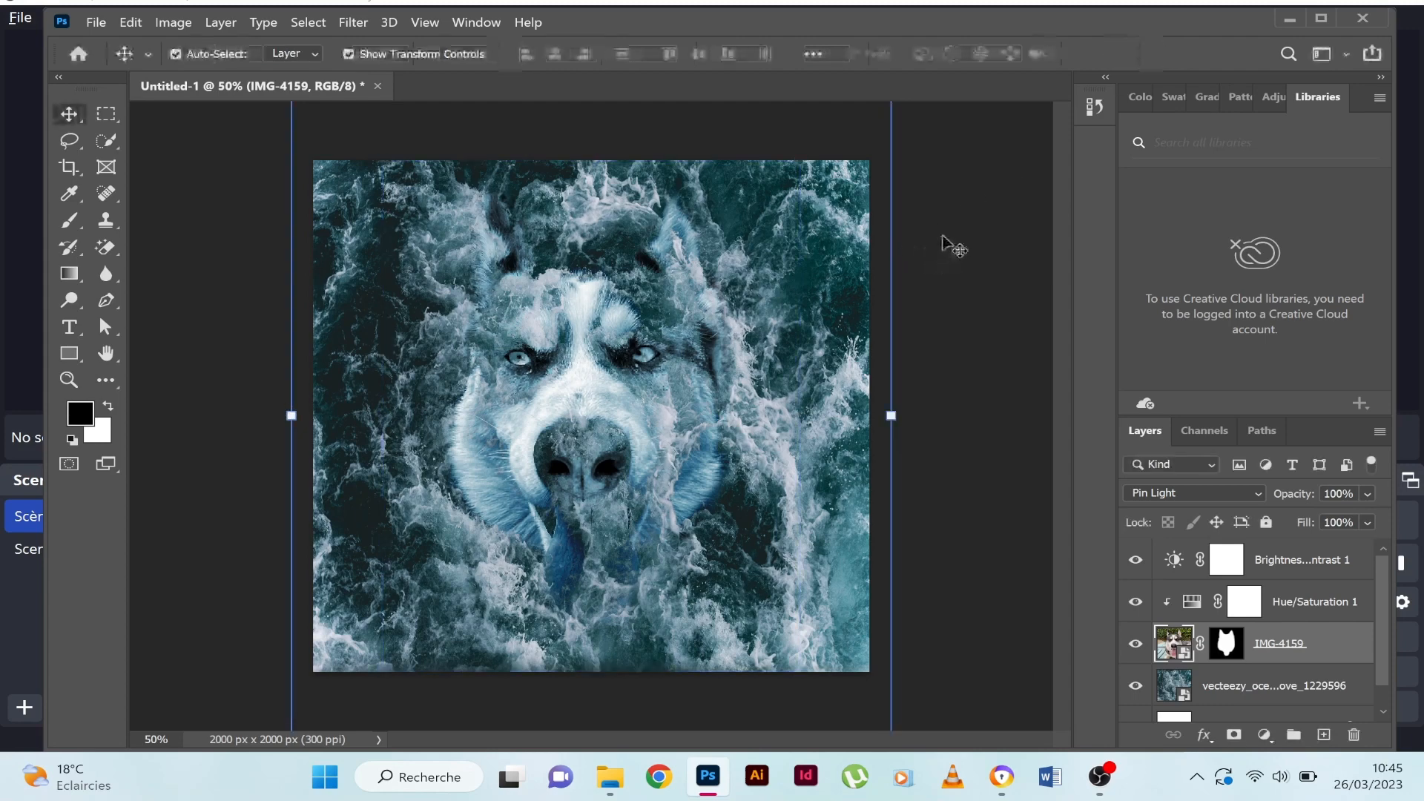